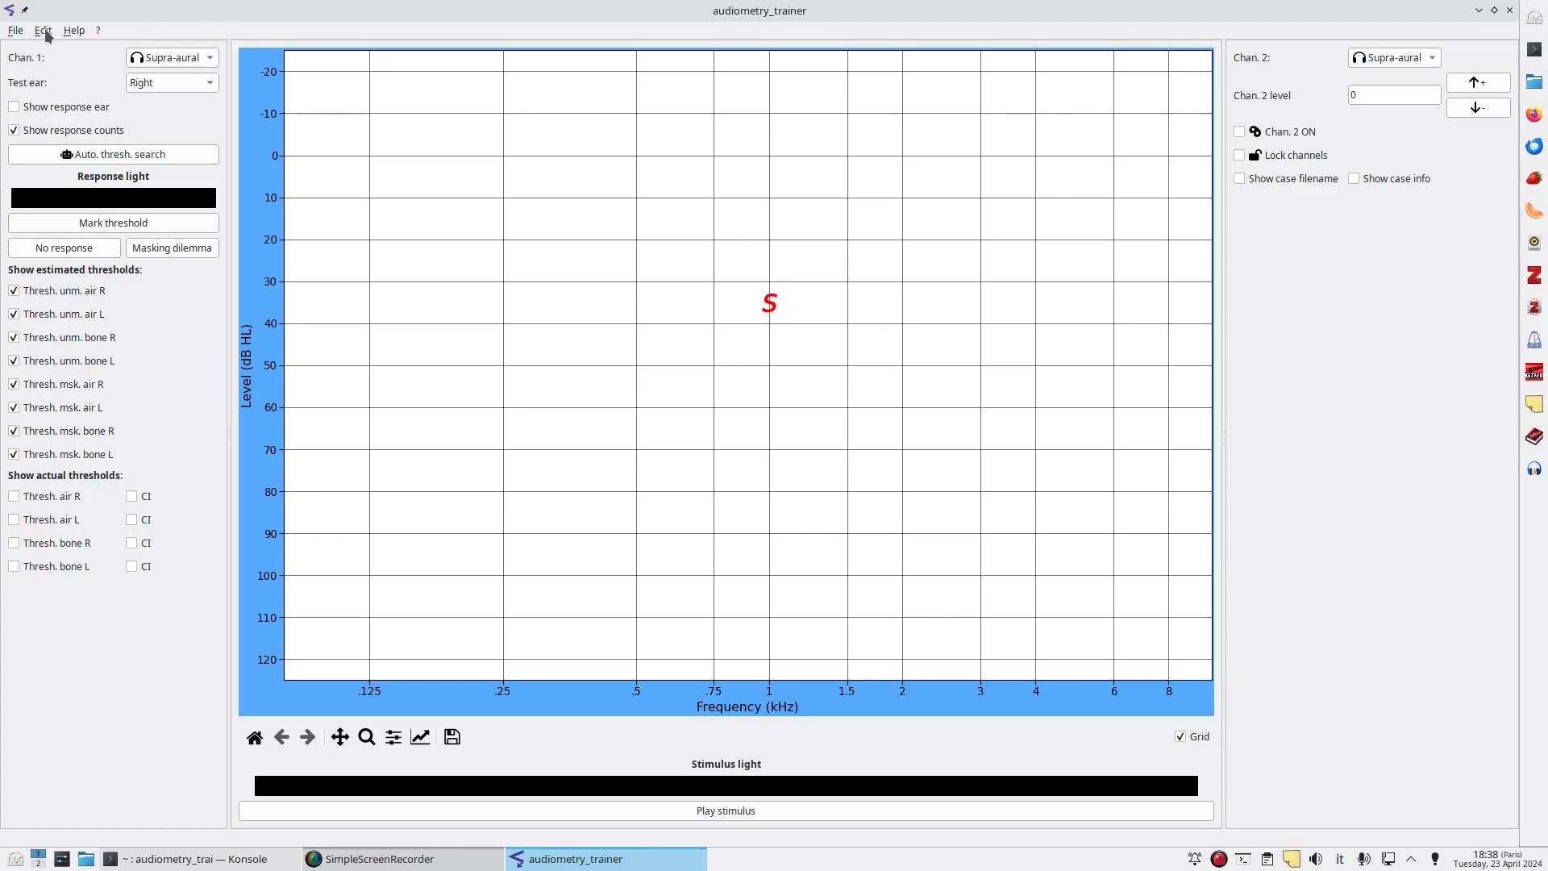
Browse the case files in the Load case dialog without opening one, then load a random case.
left_click(15, 32)
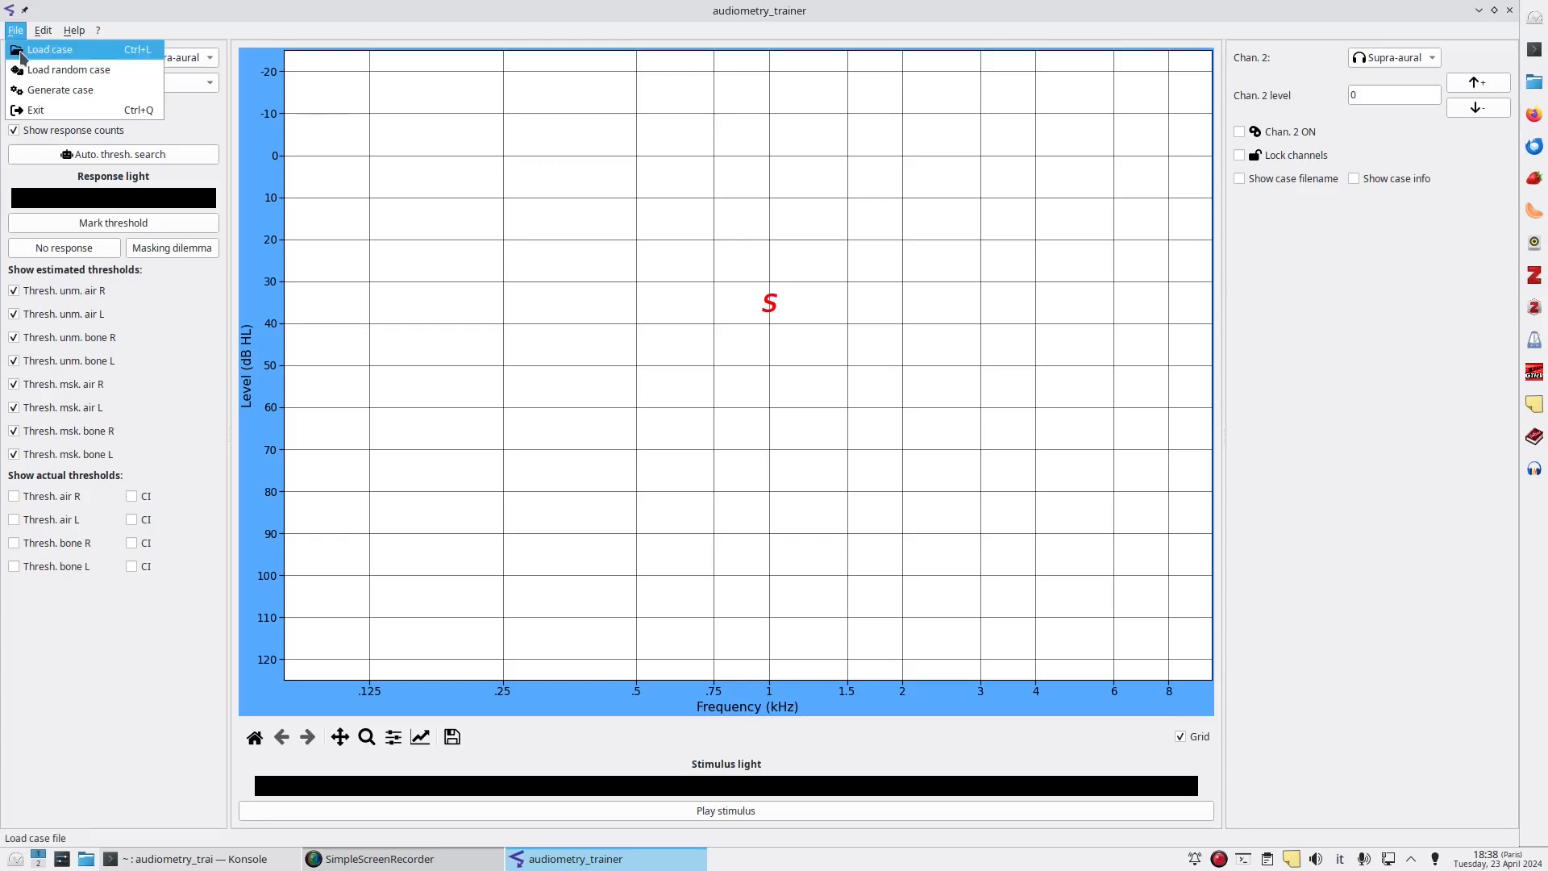
left_click(21, 57)
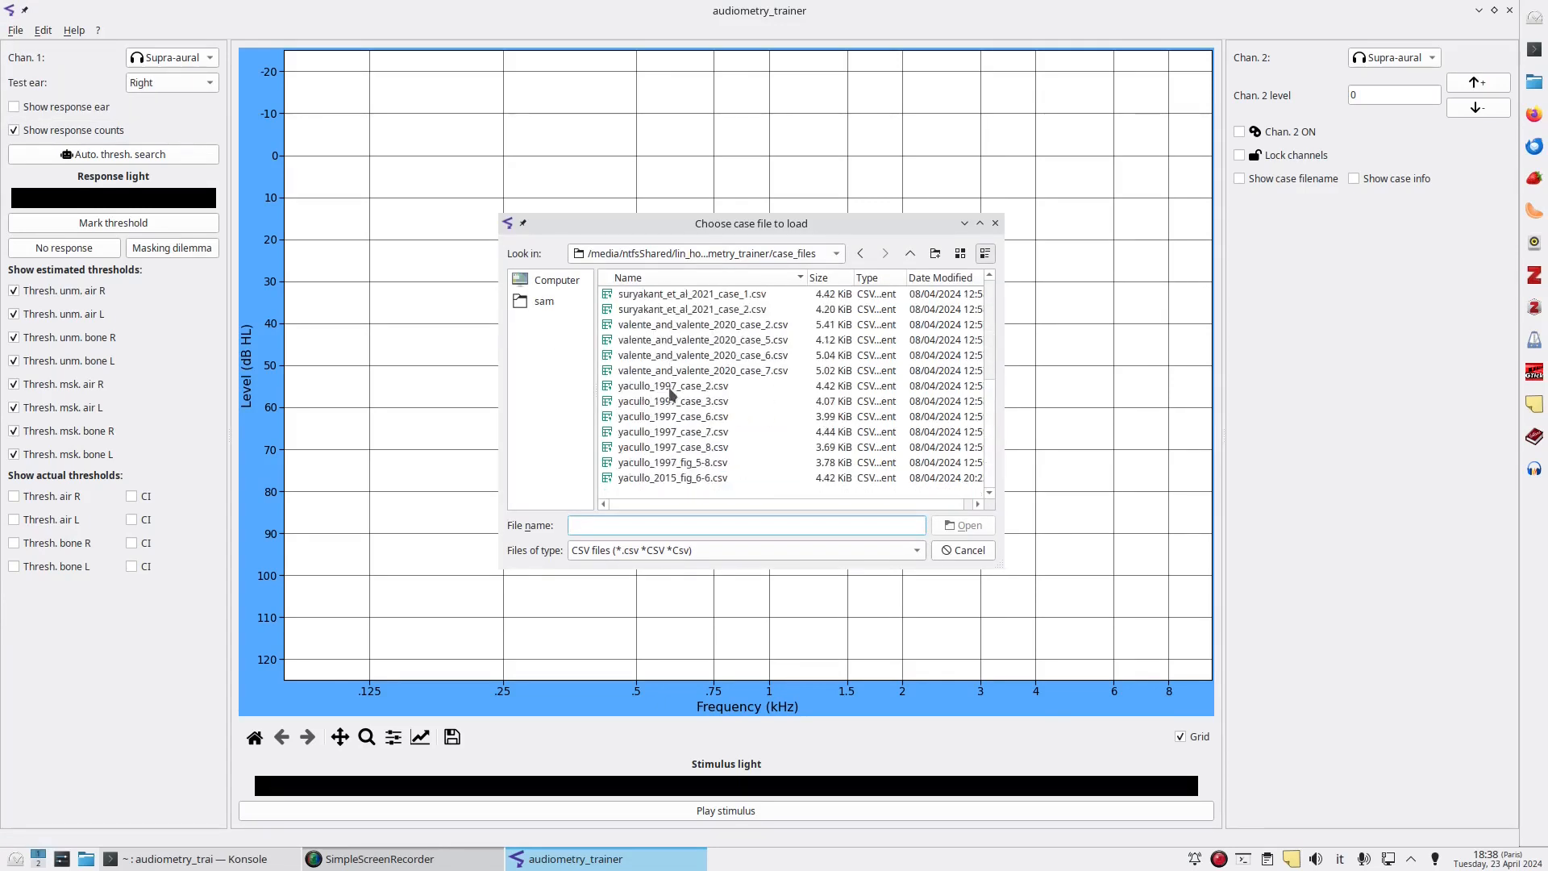
left_click(964, 550)
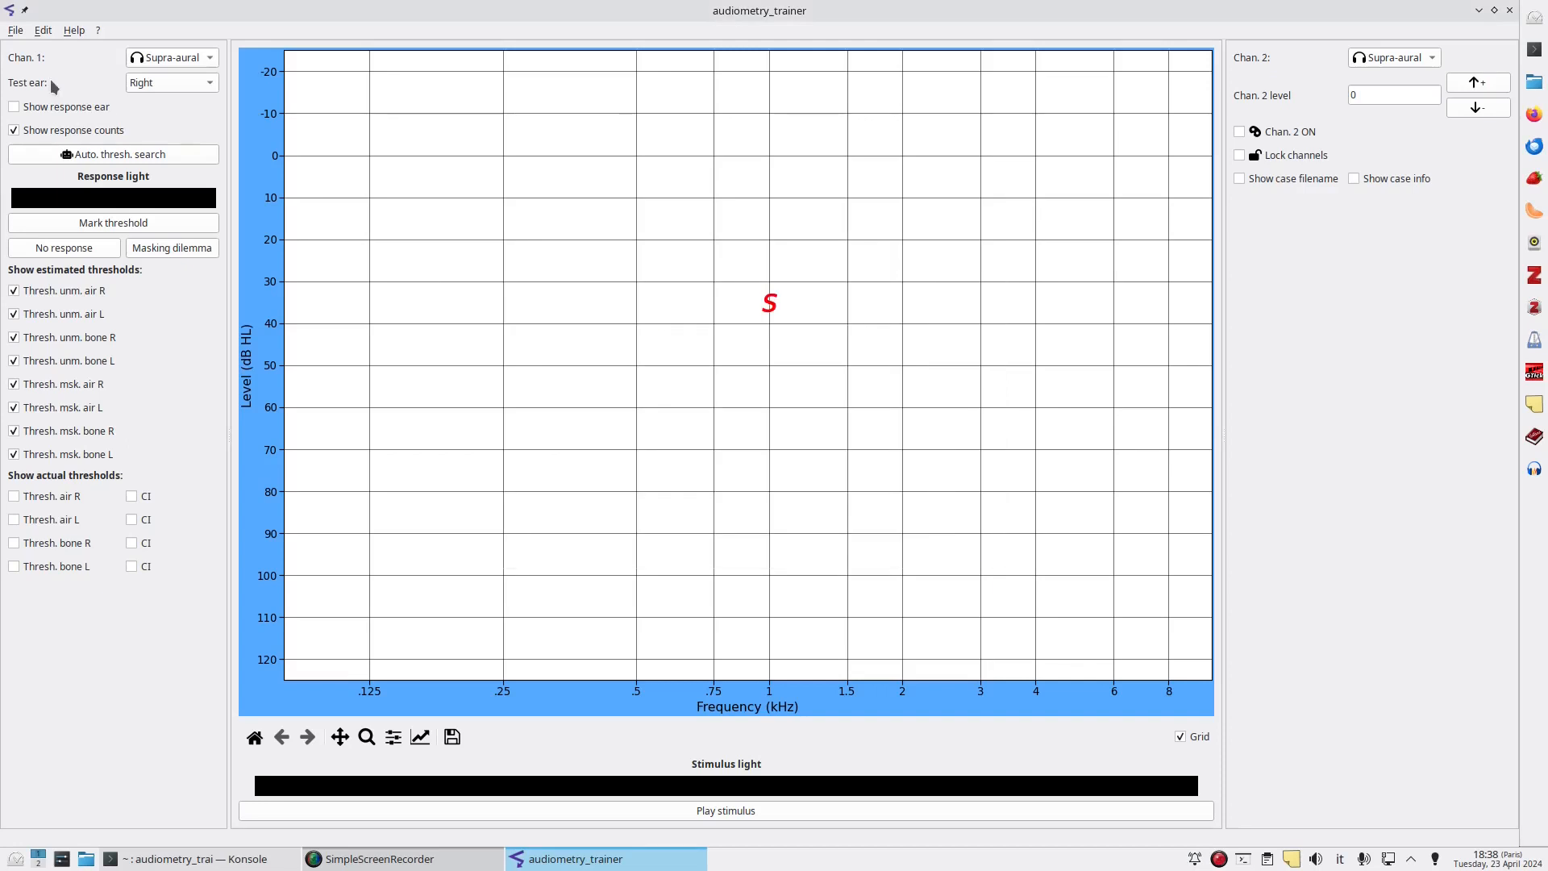
left_click(16, 32)
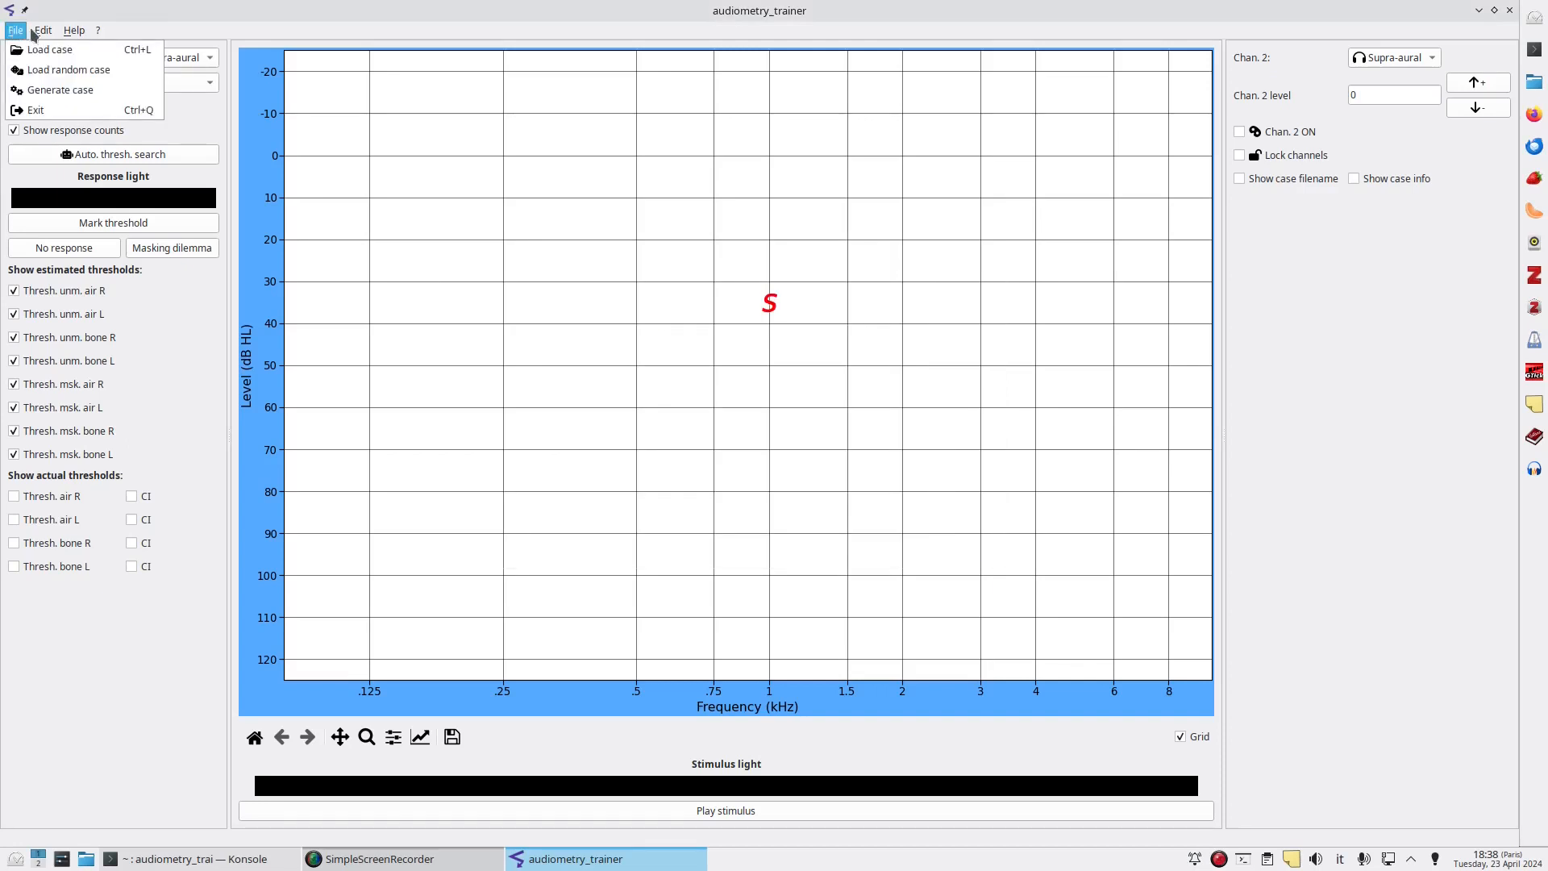
left_click(31, 72)
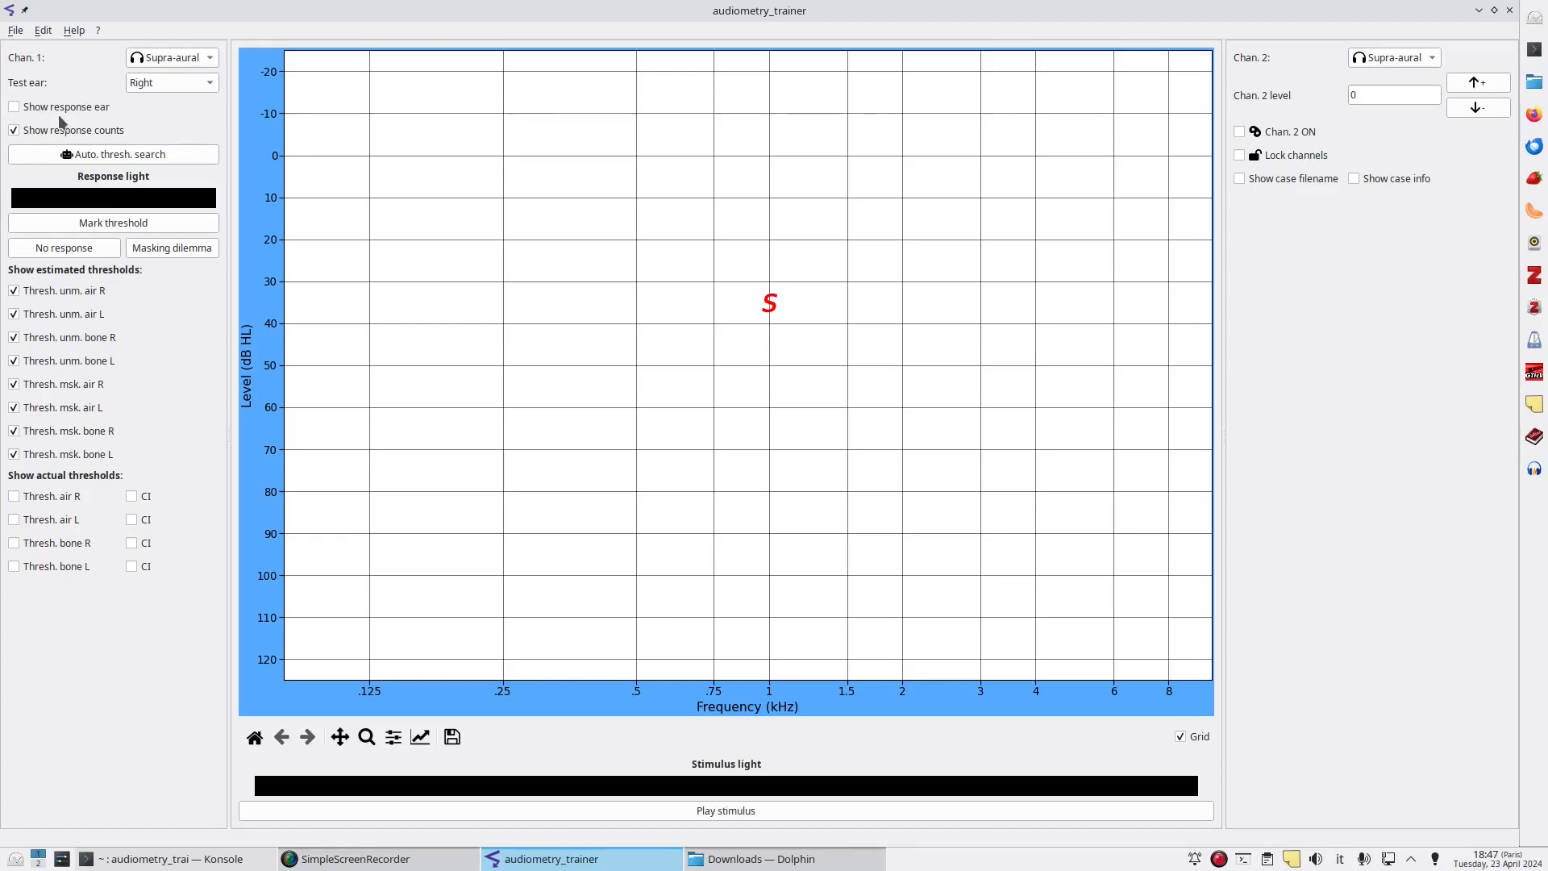
Examine the test ear and channel 1 transducer options, keeping the Right ear and Supra-aural.
left_click(154, 84)
left_click(157, 104)
left_click(158, 84)
left_click(157, 65)
left_click(209, 64)
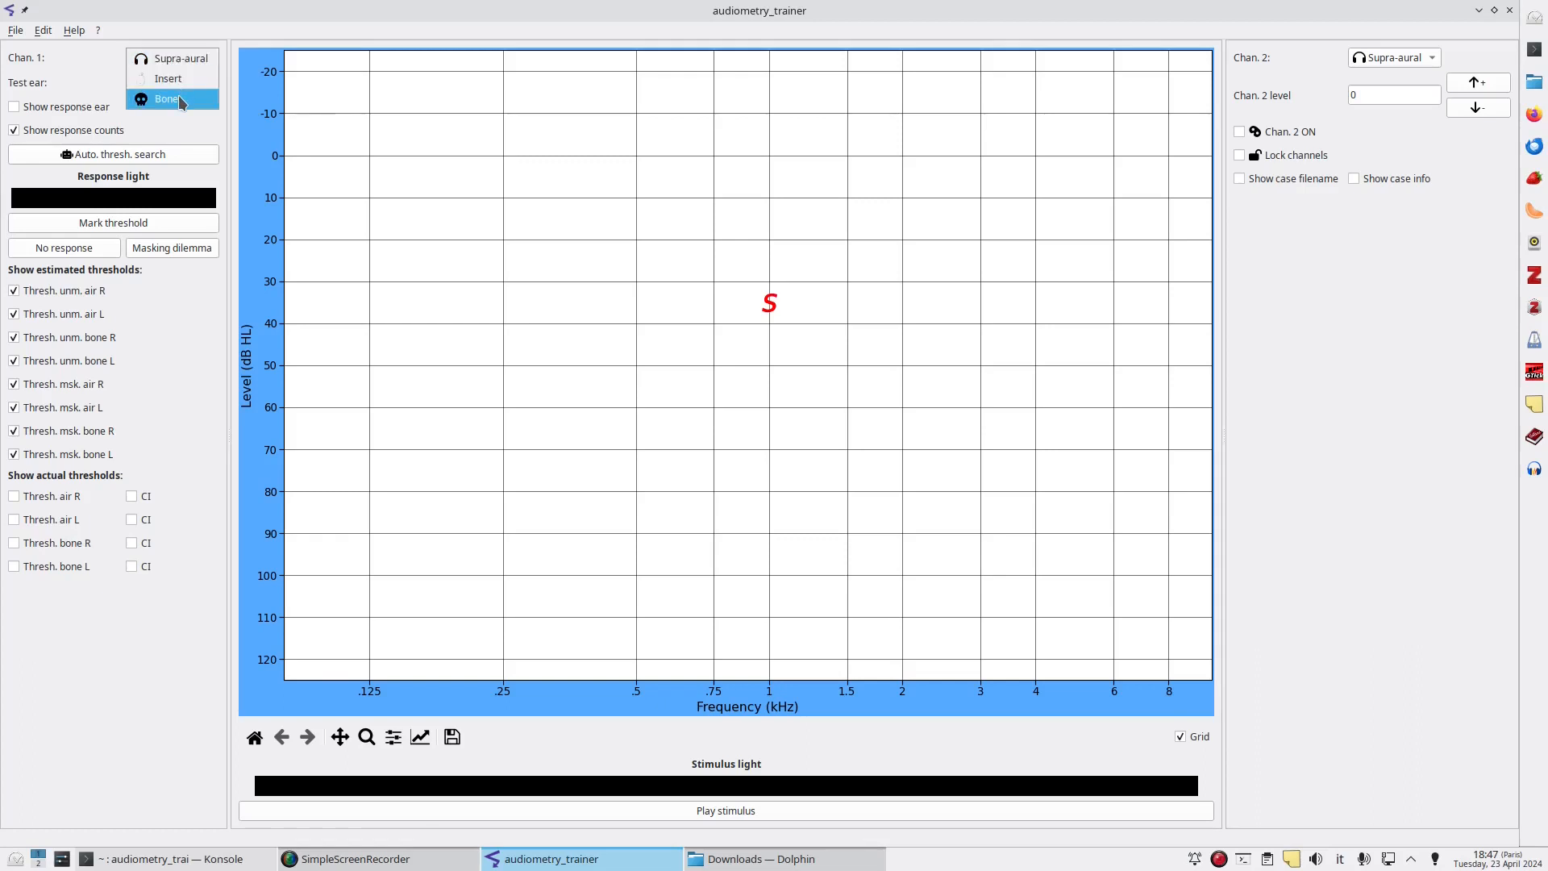
left_click(182, 60)
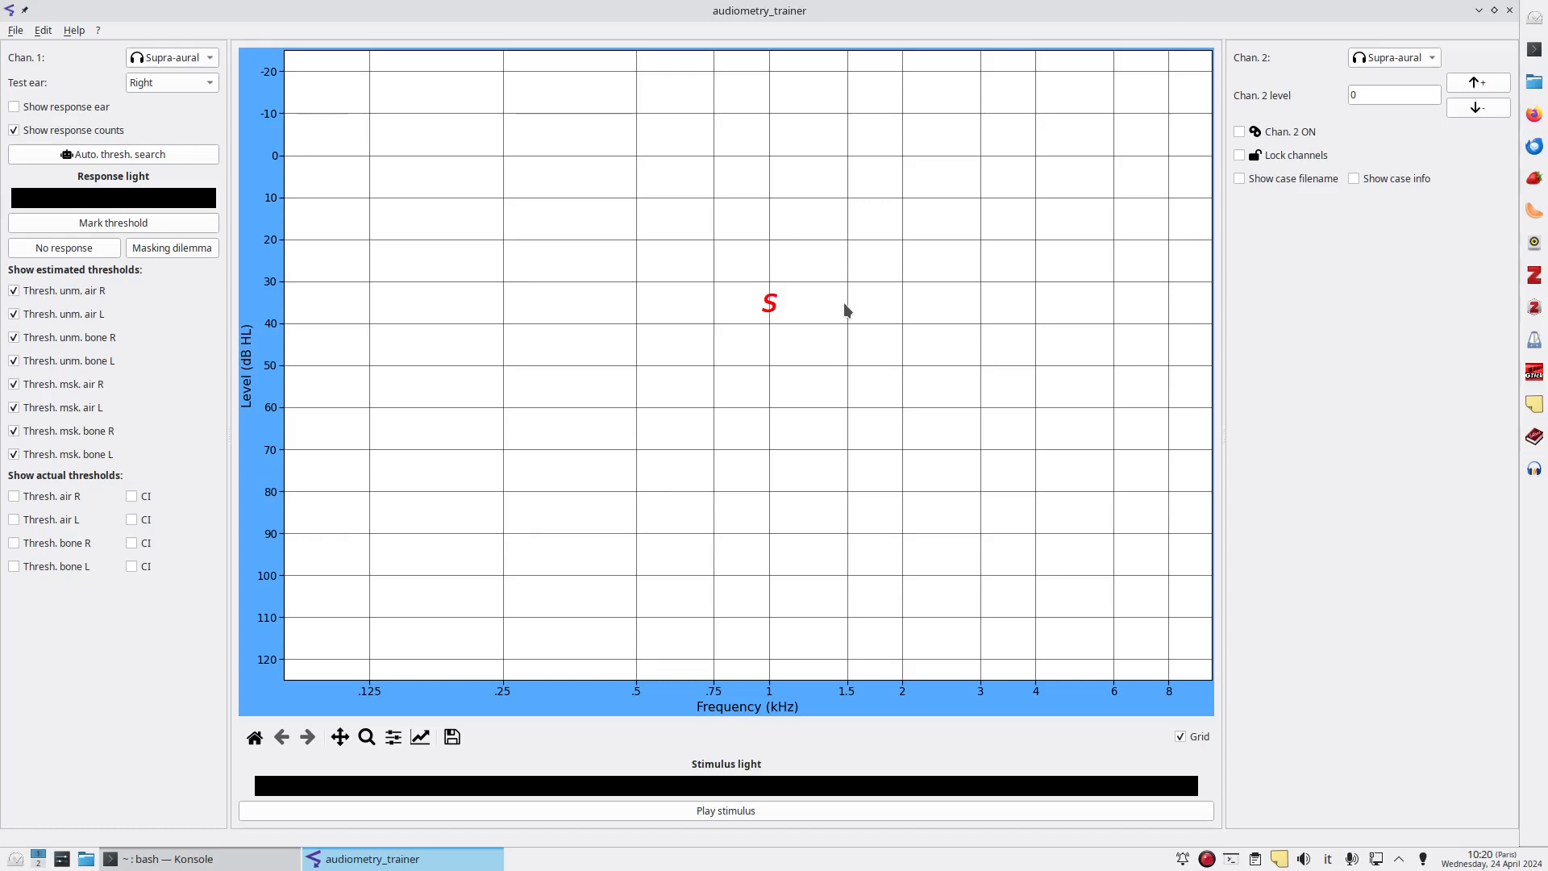
Return to 1 kHz and present tones to the right ear while stepping the level down and up.
key("Right")
key("Left")
key("Left")
key("Right")
left_click(622, 806)
key("space")
key("Up")
key("Up")
key("space")
key("Down")
key("space")
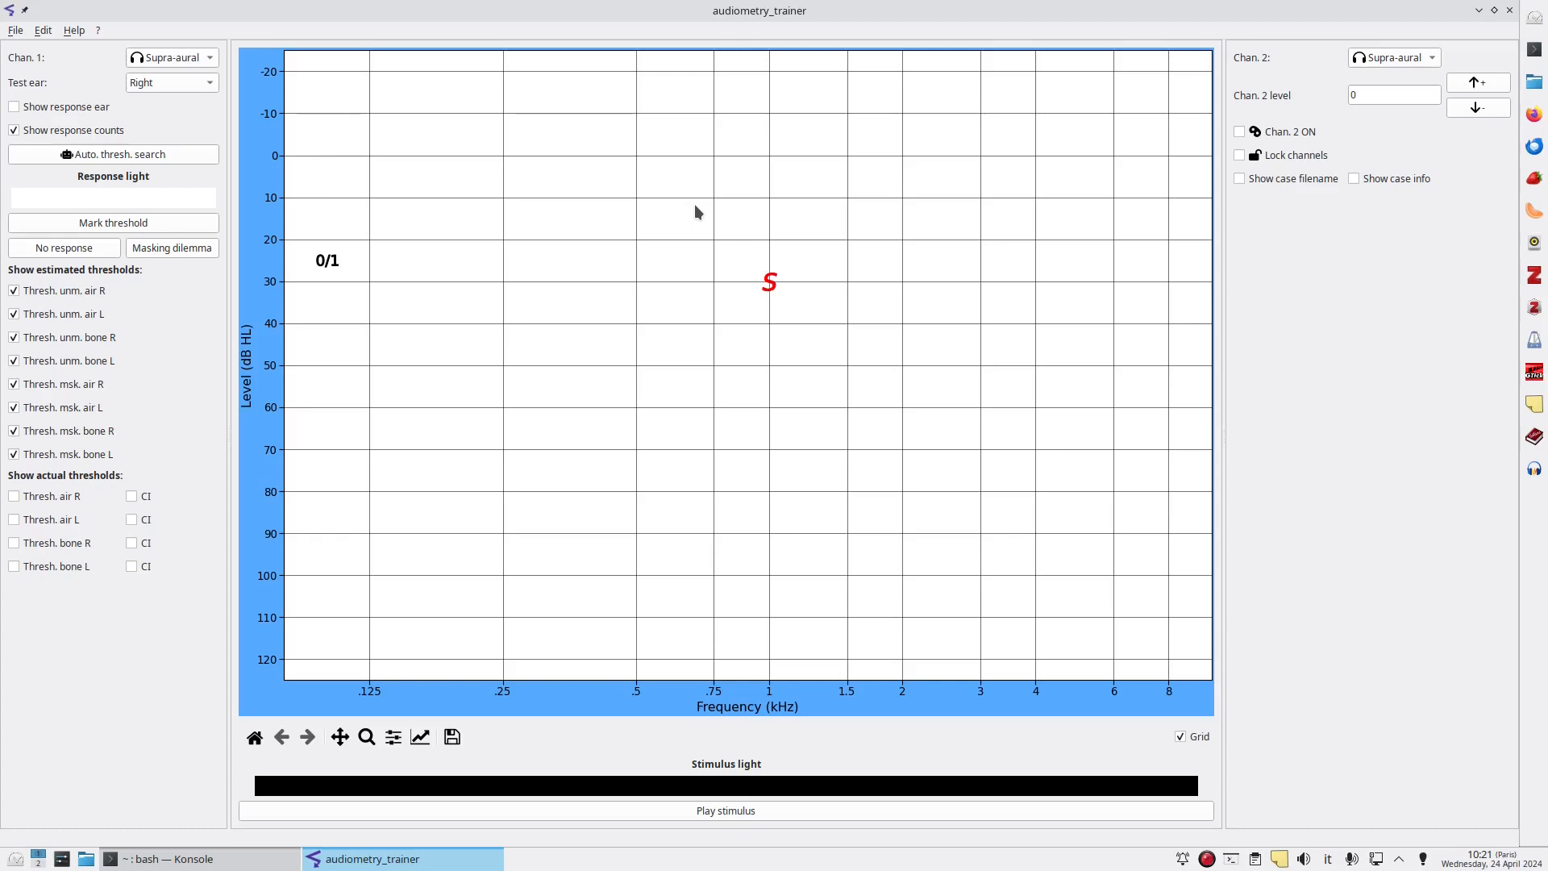
Continue bracketing the level with tone presentations at 1 kHz and mark the threshold at 30 dB HL.
key("Up")
key("Up")
key("space")
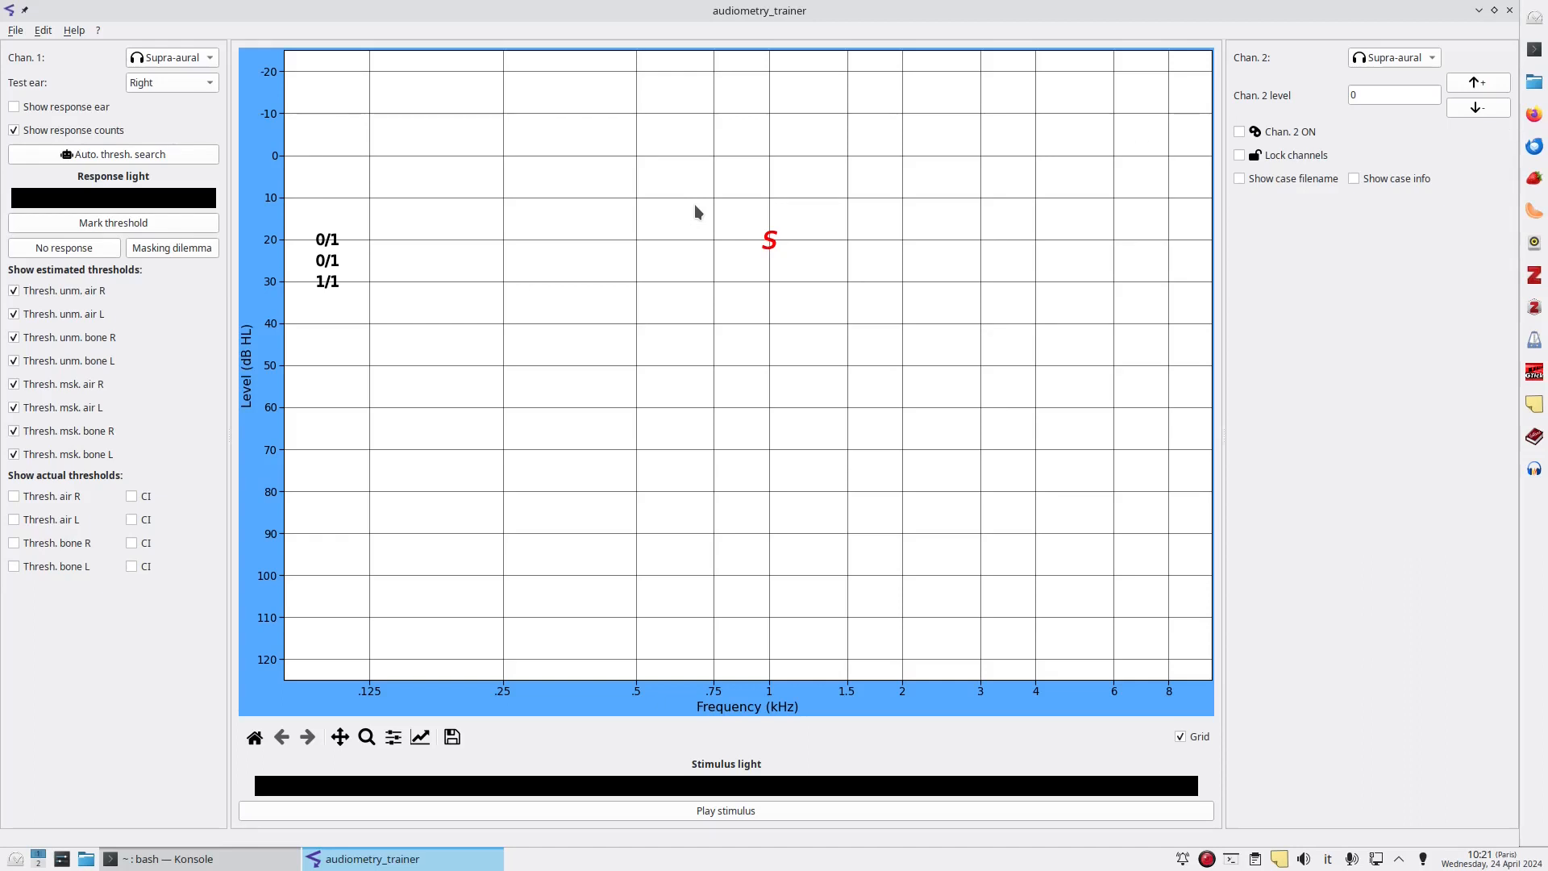
key("Down")
key("space")
key("Down")
key("space")
key("Down")
key("space")
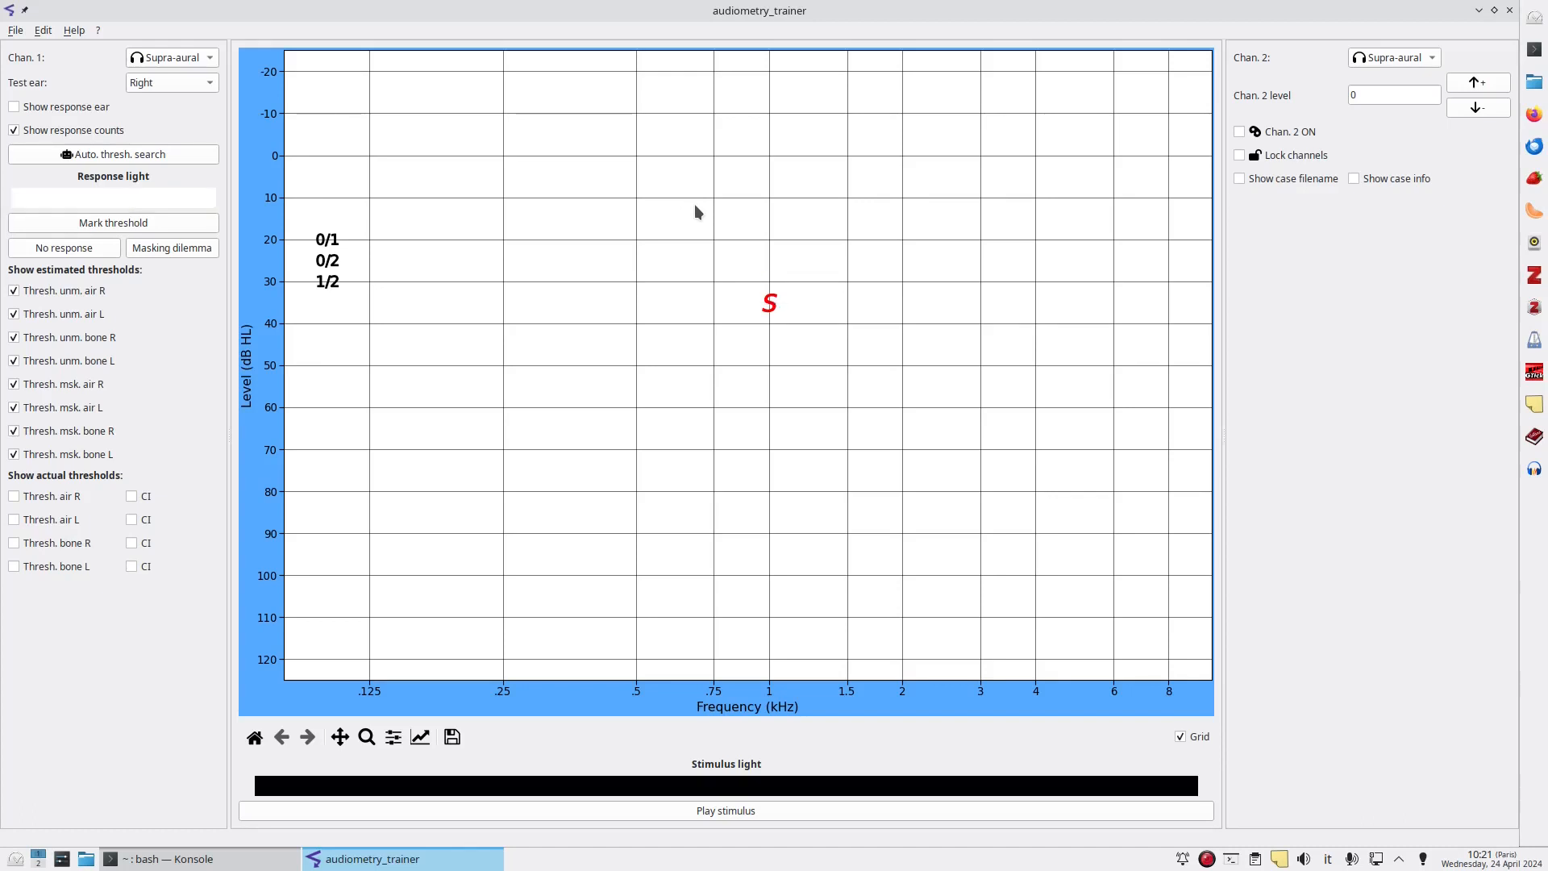
key("Up")
key("Up")
key("space")
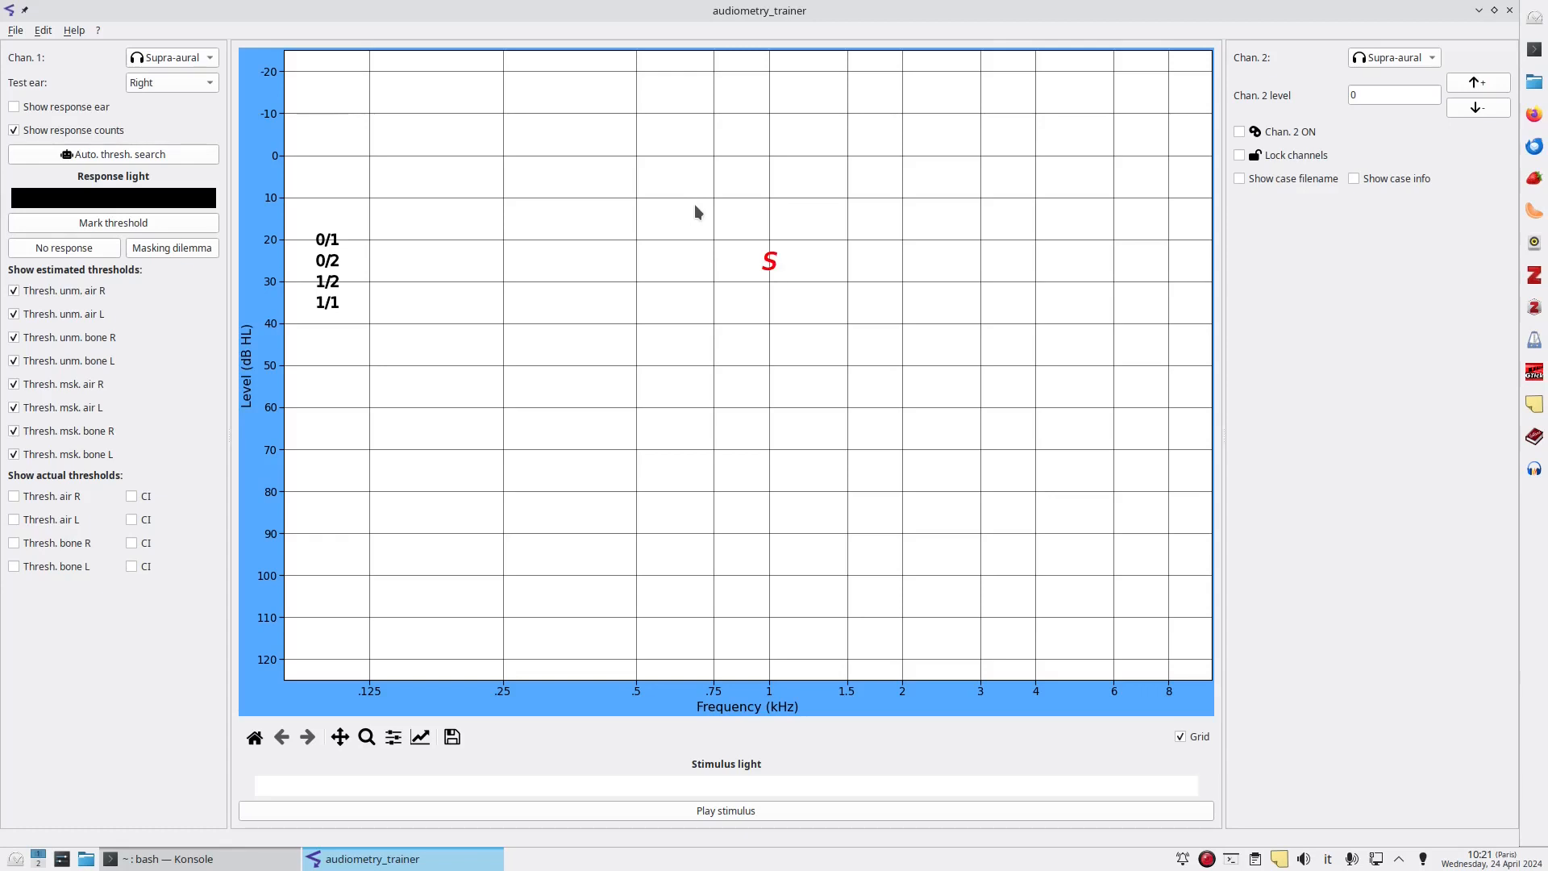
key("Down")
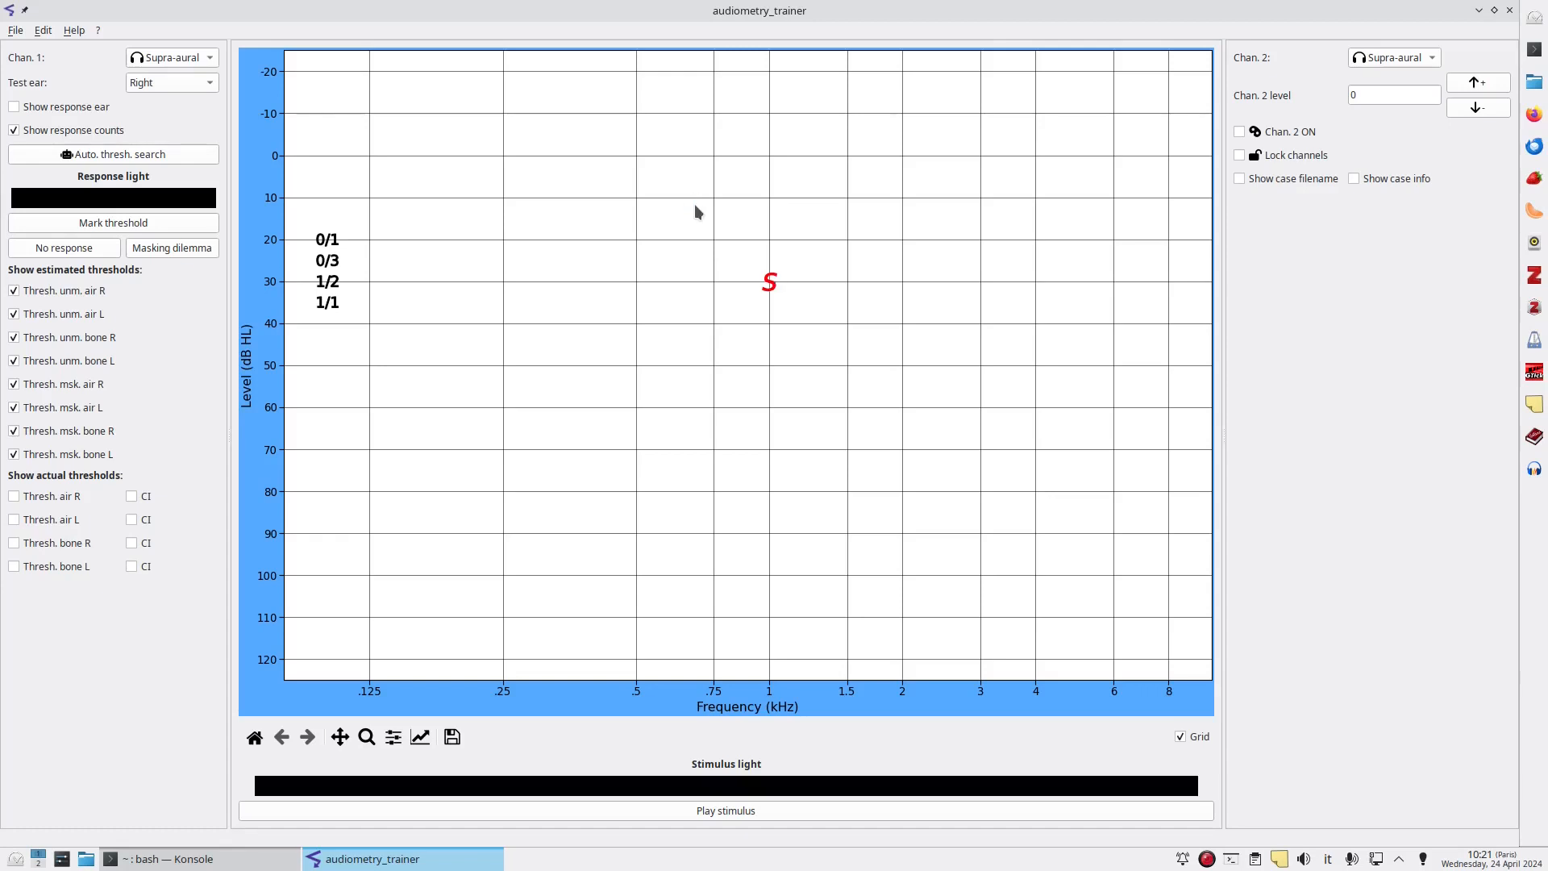
key("space")
left_click(84, 221)
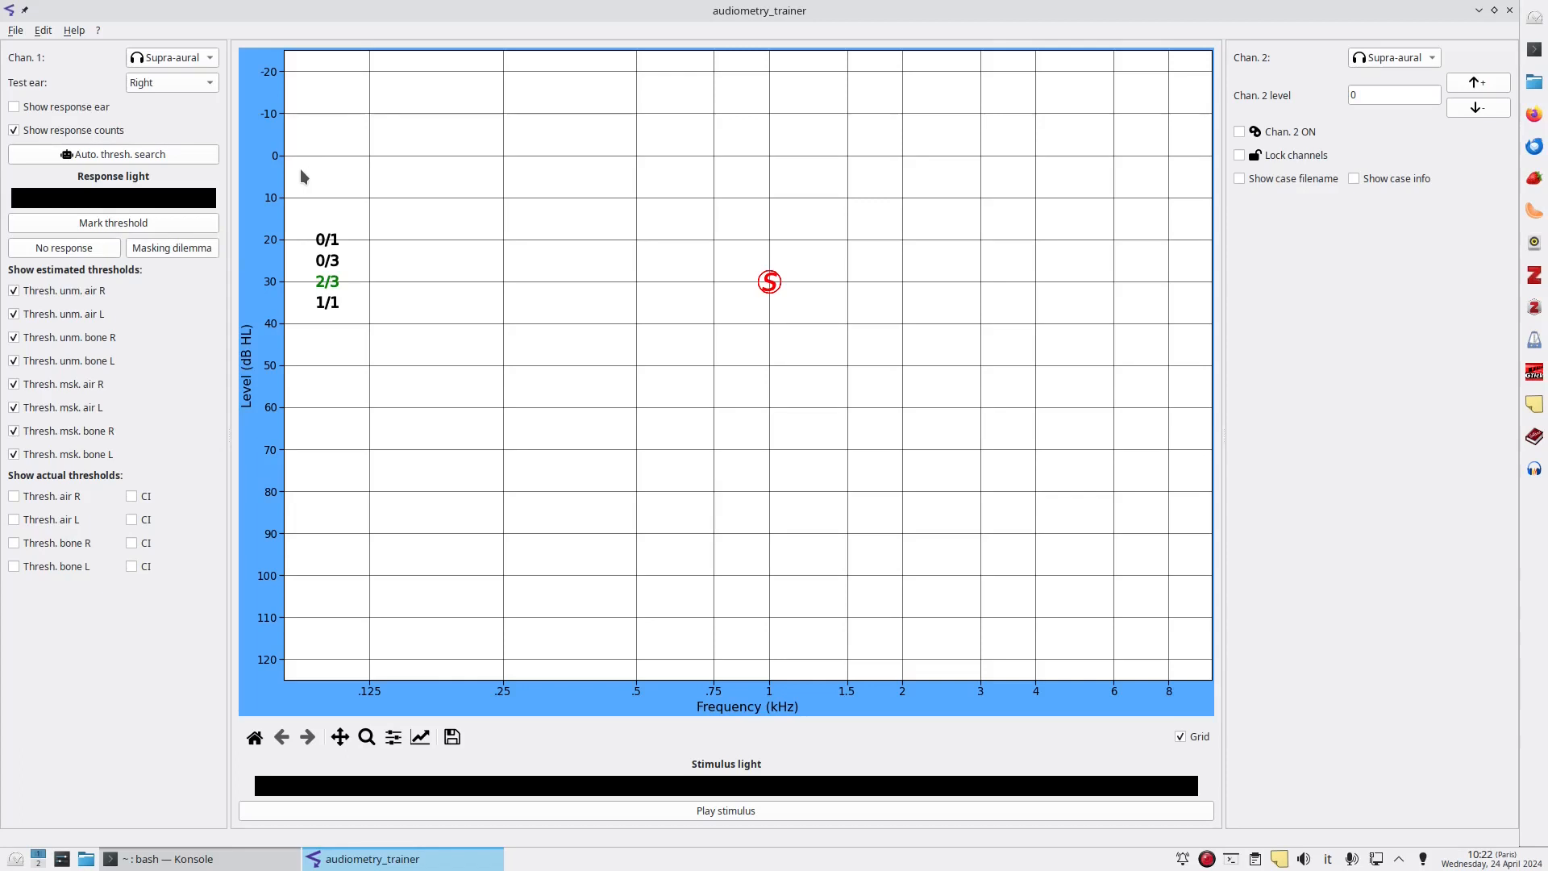
Flag the 1 kHz threshold as no response and masking dilemma, then delete the 1 kHz threshold.
left_click(71, 250)
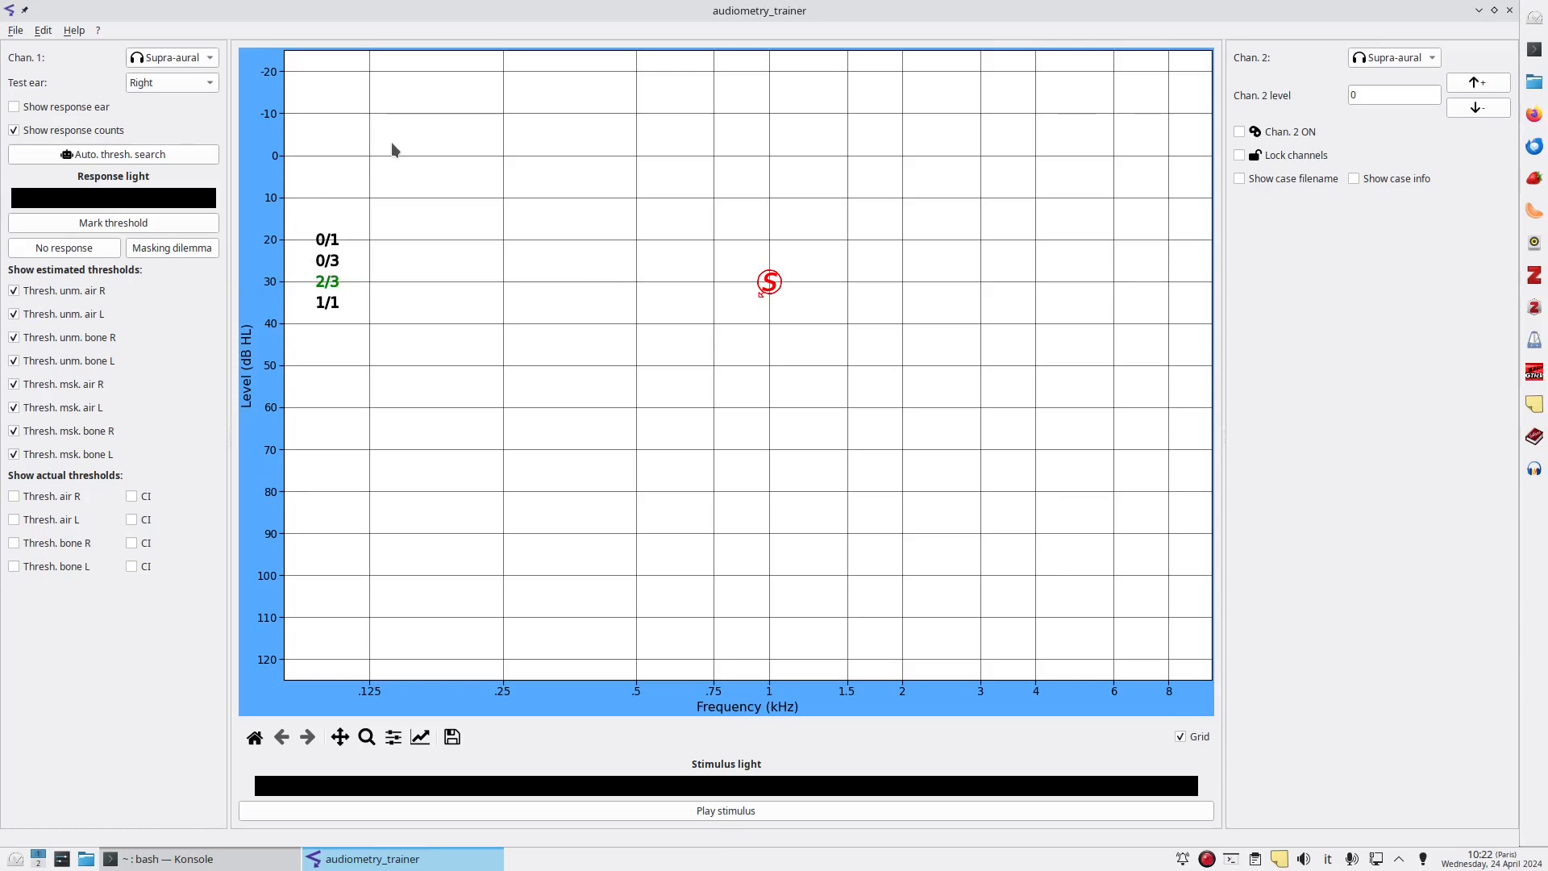
key("d")
key("Right")
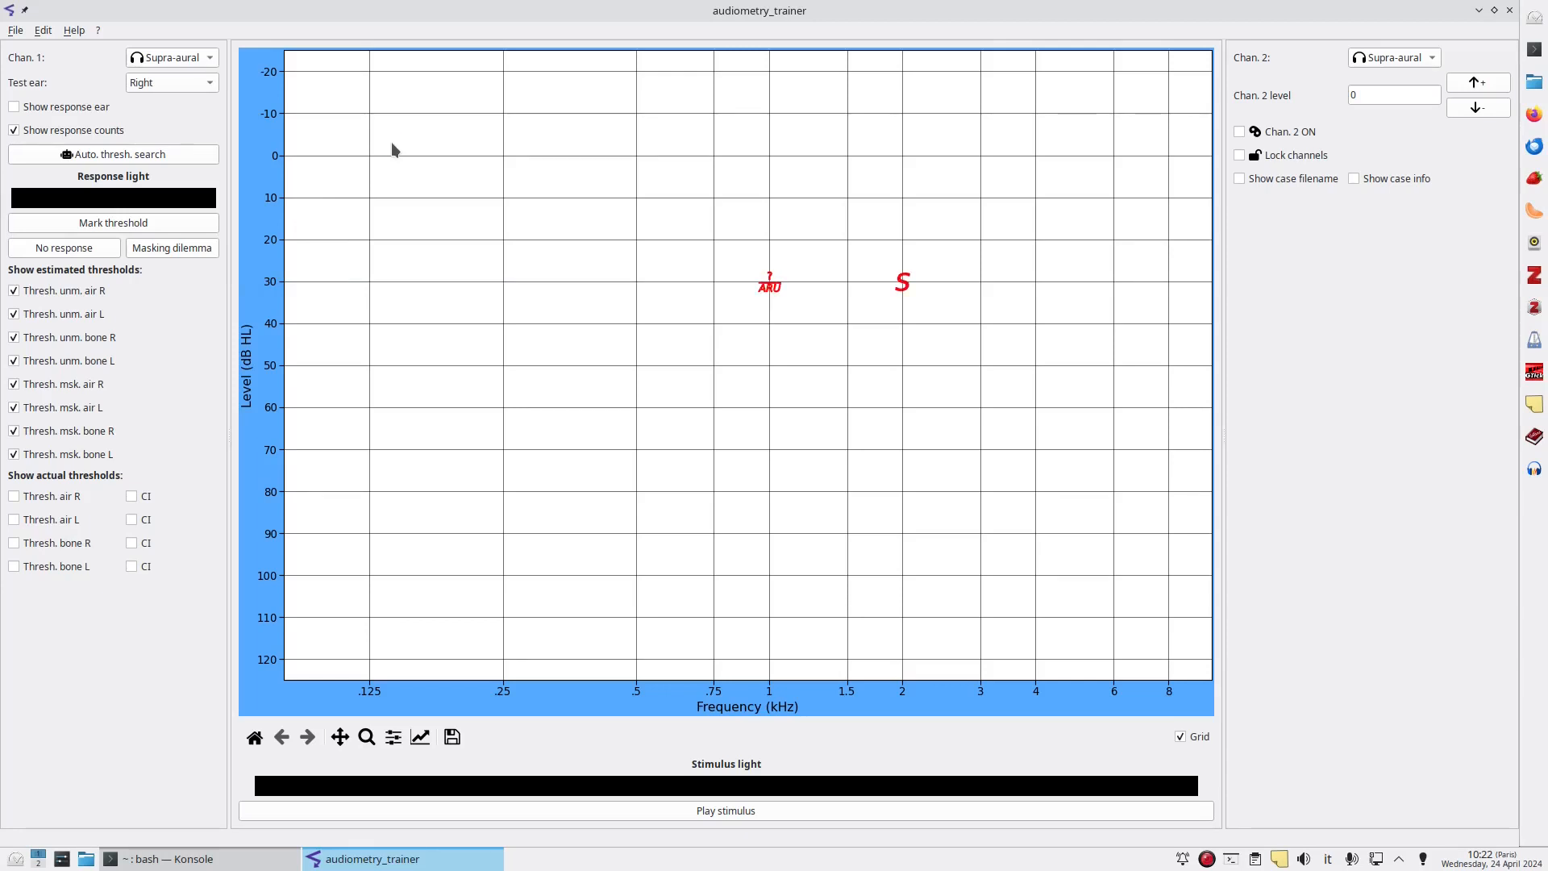
key("Left")
key("Delete")
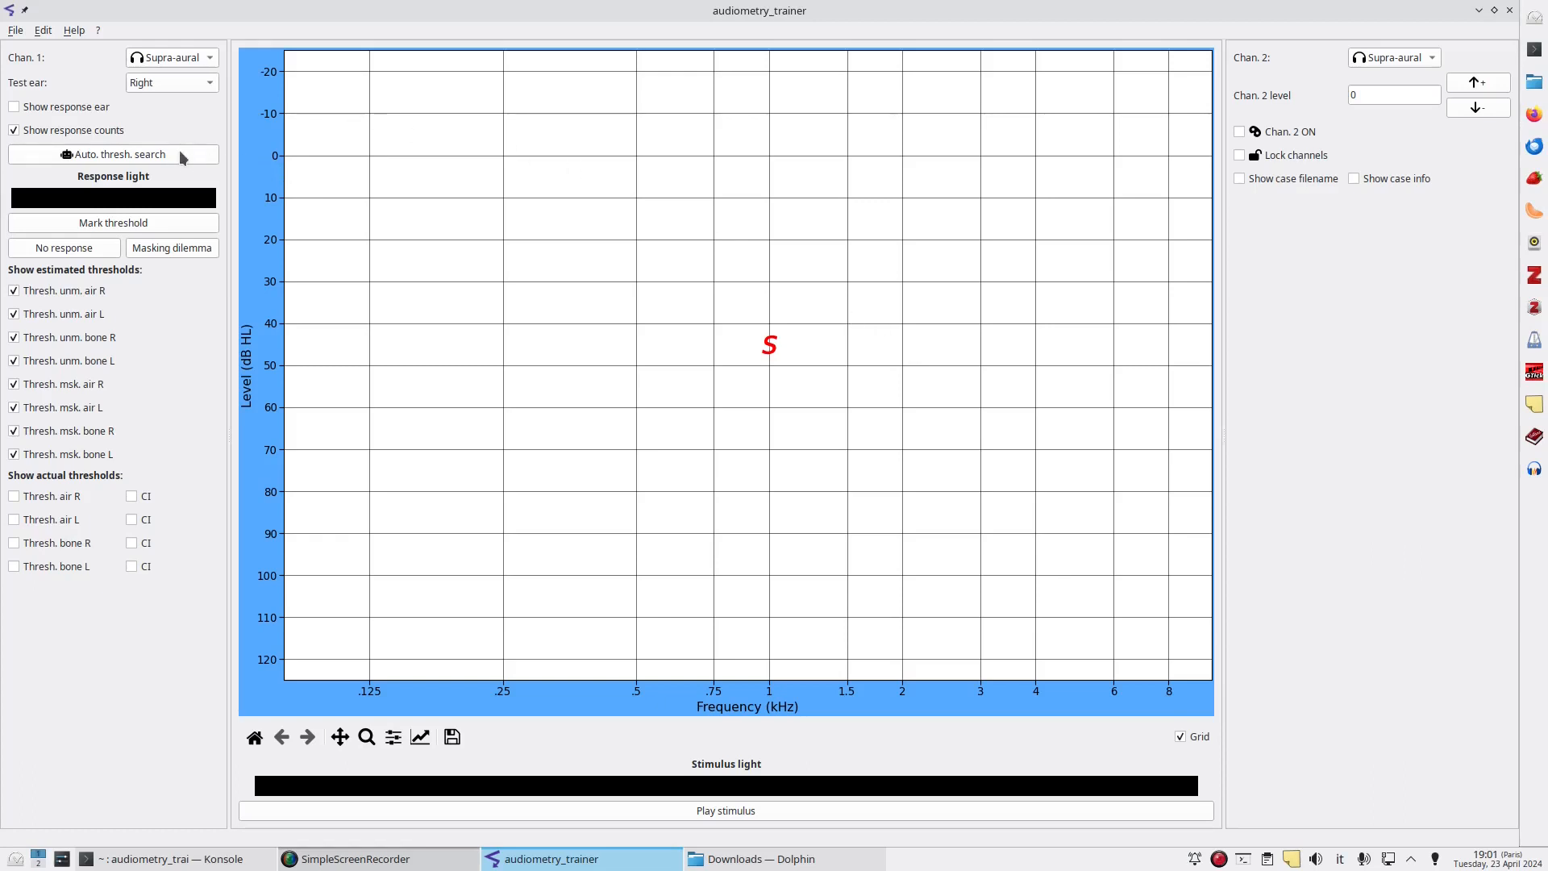
Run the automatic threshold search for the right ear, then switch the test ear to Left and run it again.
left_click(116, 157)
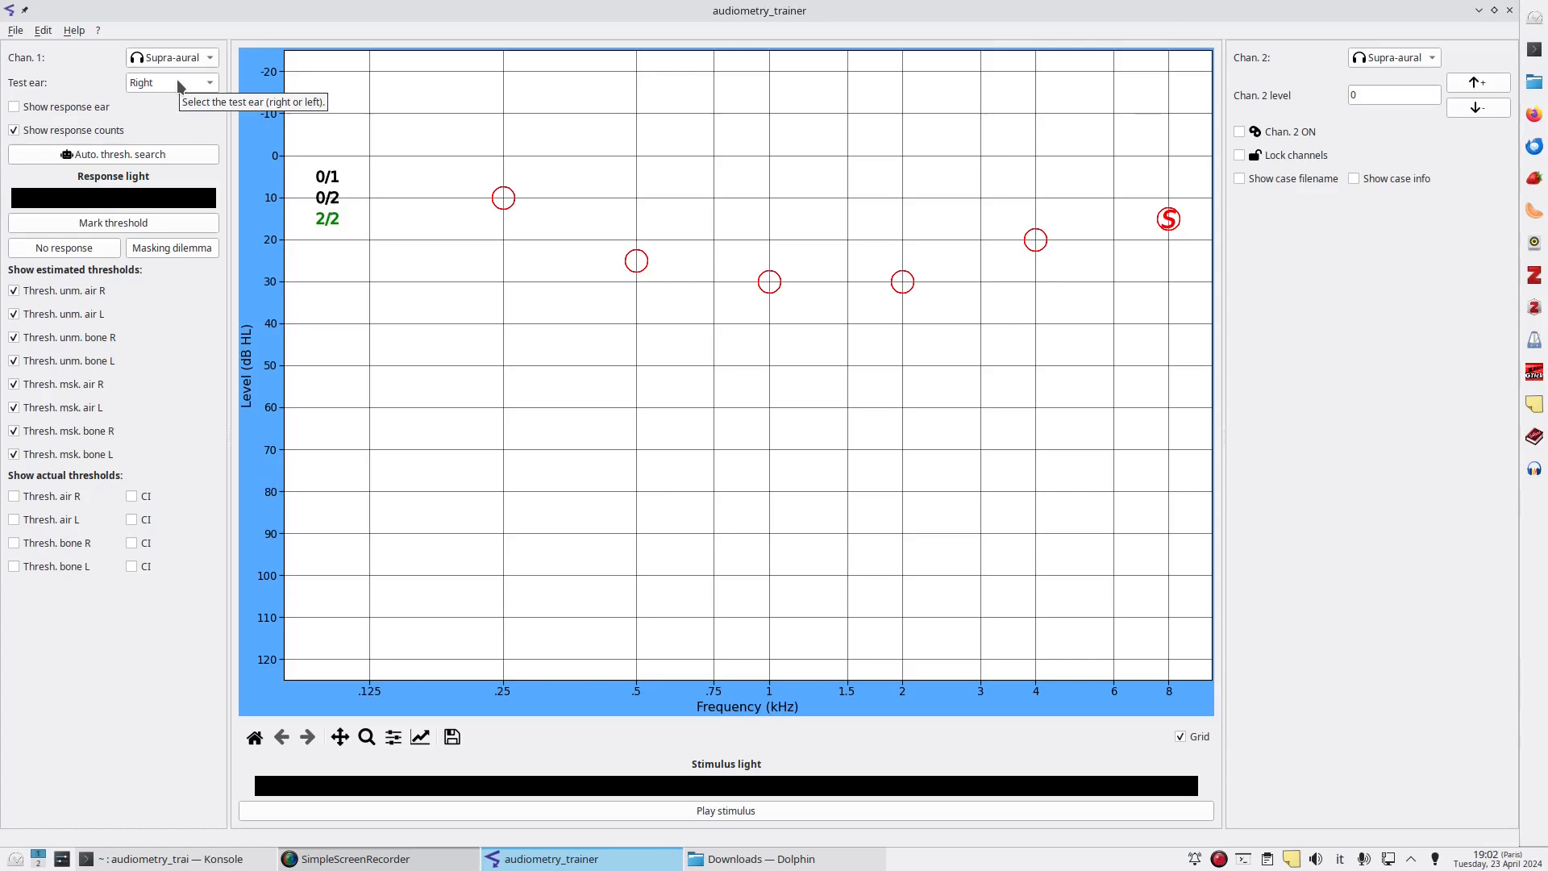
left_click(179, 82)
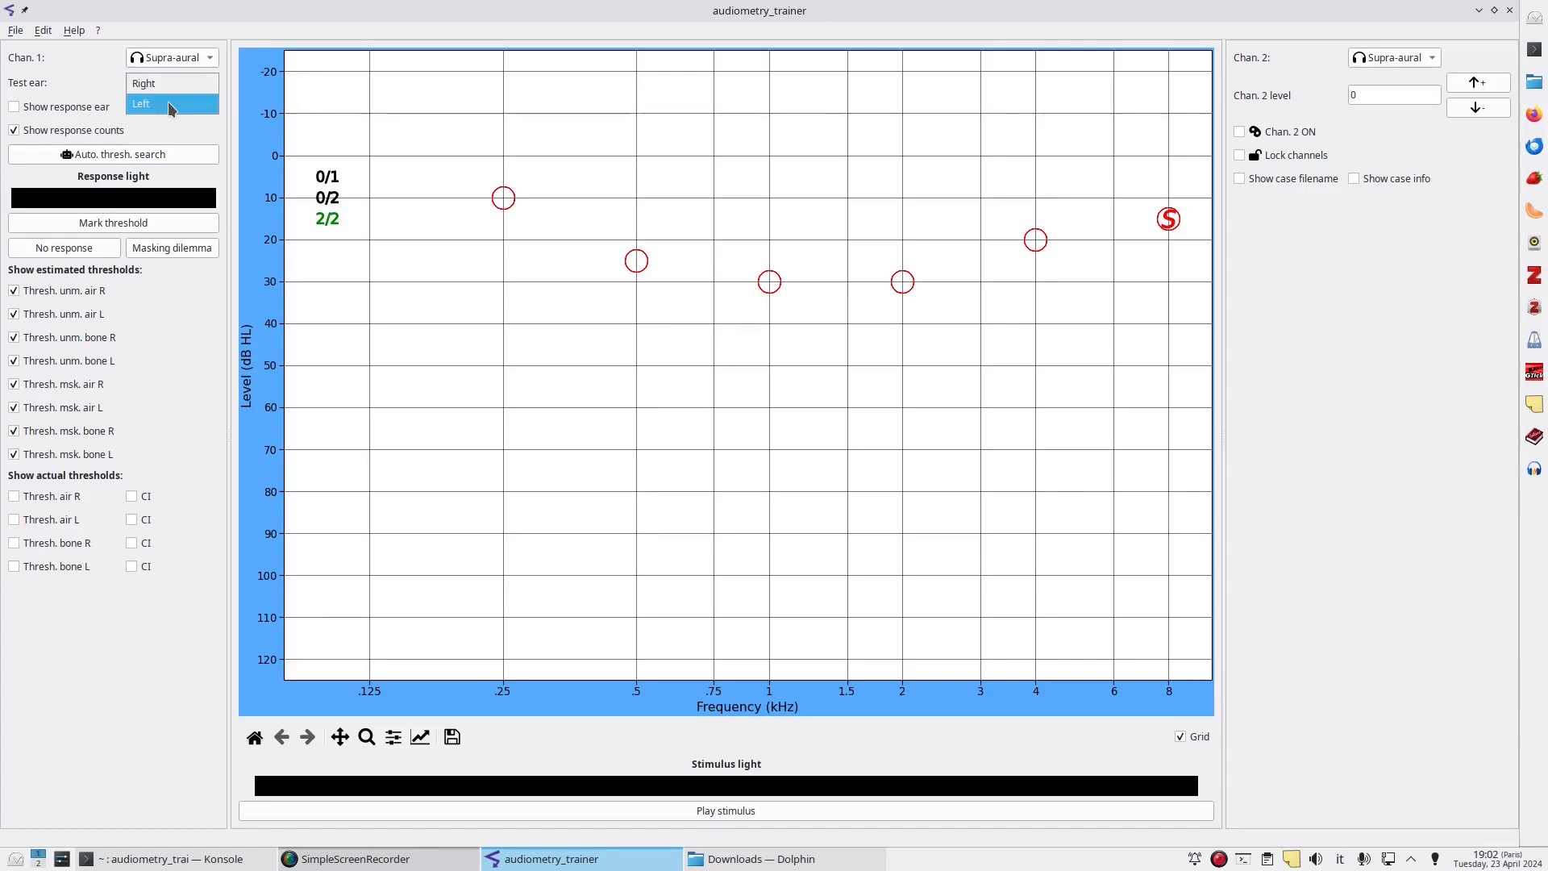
left_click(168, 102)
left_click(115, 155)
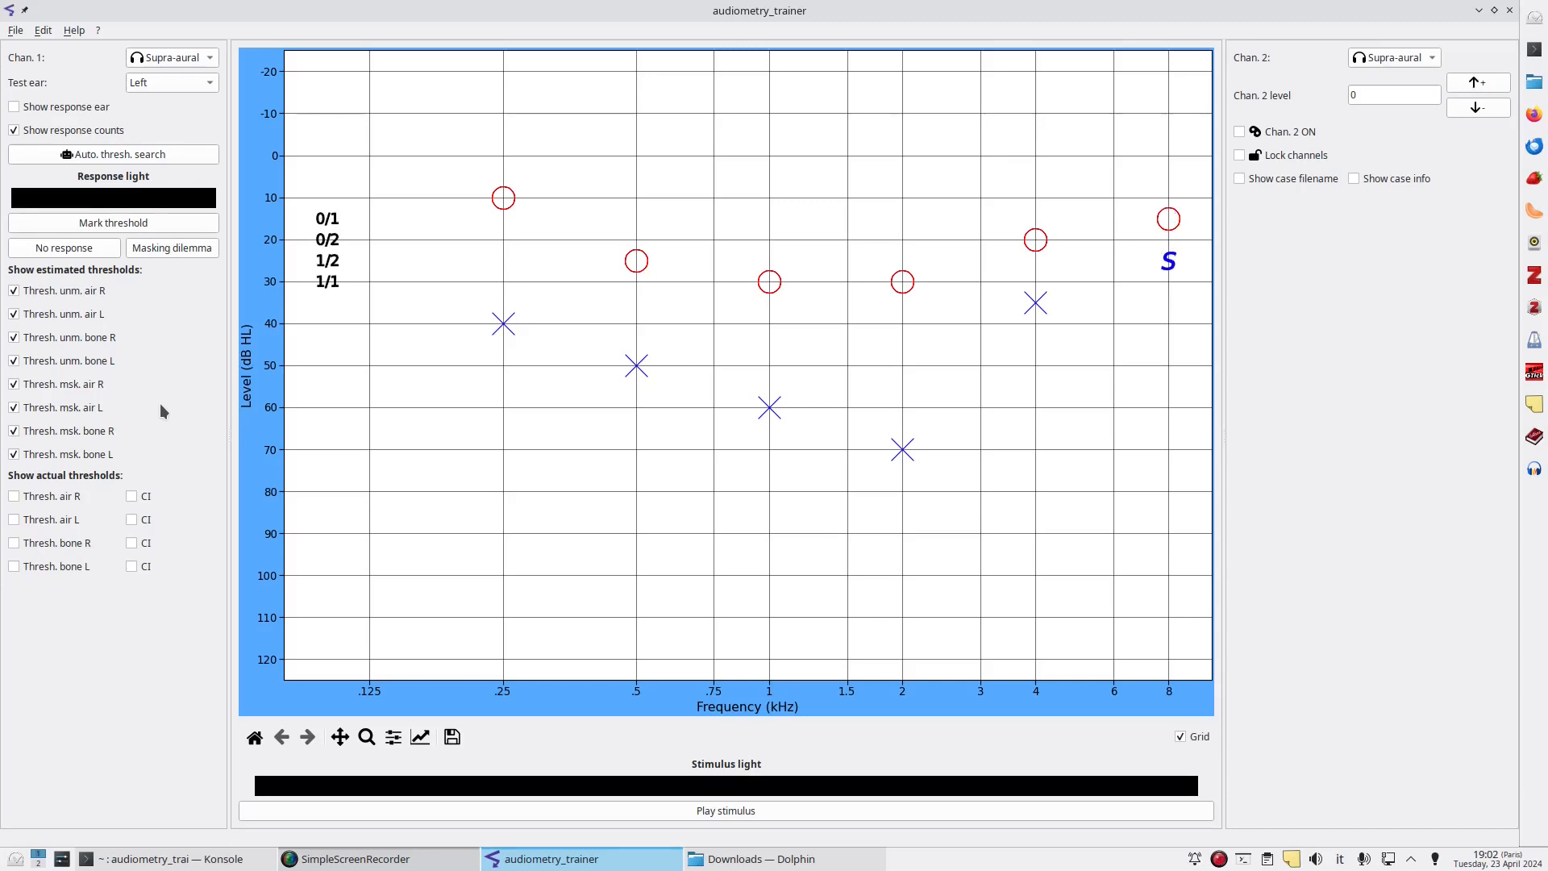
Switch channel 1 to Bone, set the test ear to Right, and run the automatic threshold search.
left_click(171, 58)
left_click(168, 99)
left_click(166, 83)
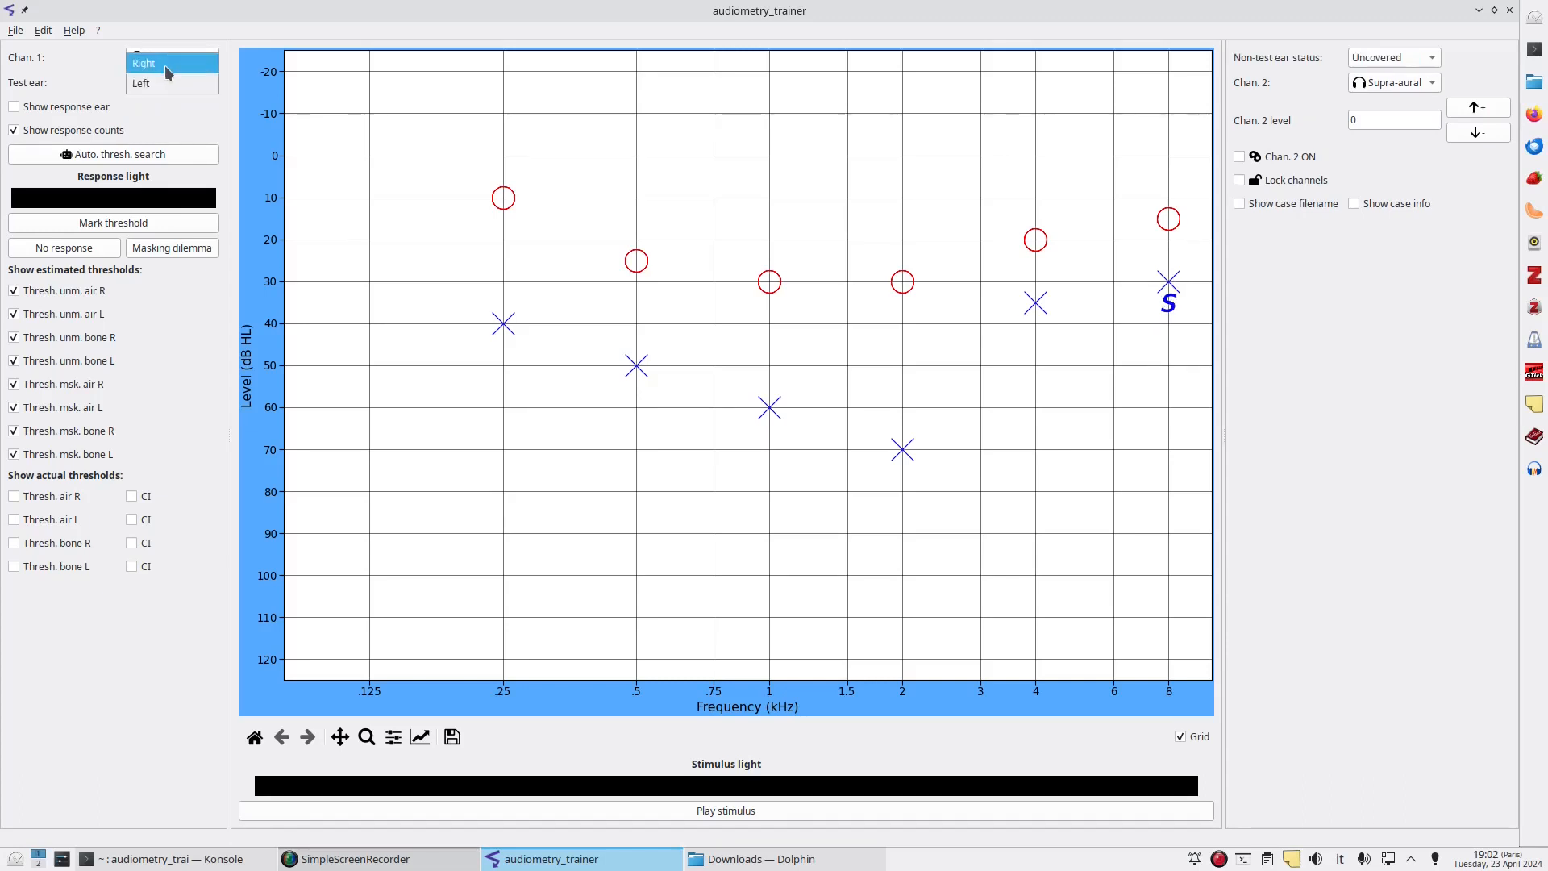
left_click(164, 65)
left_click(113, 157)
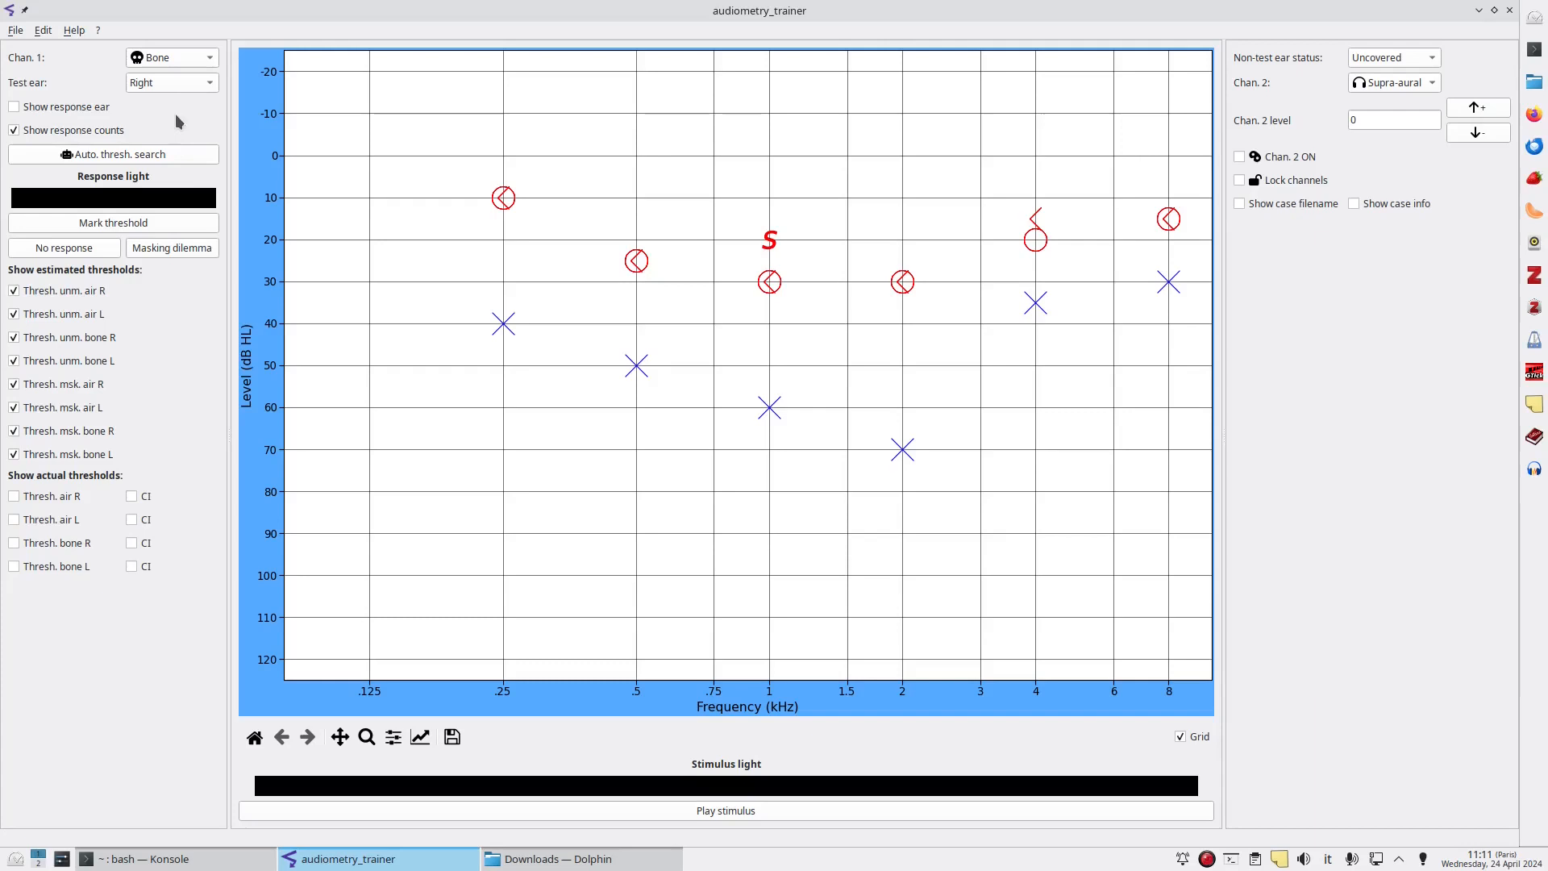
Set the test ear to Left and raise the bone stimulus at 1 kHz to 30 dB HL.
left_click(172, 83)
left_click(169, 104)
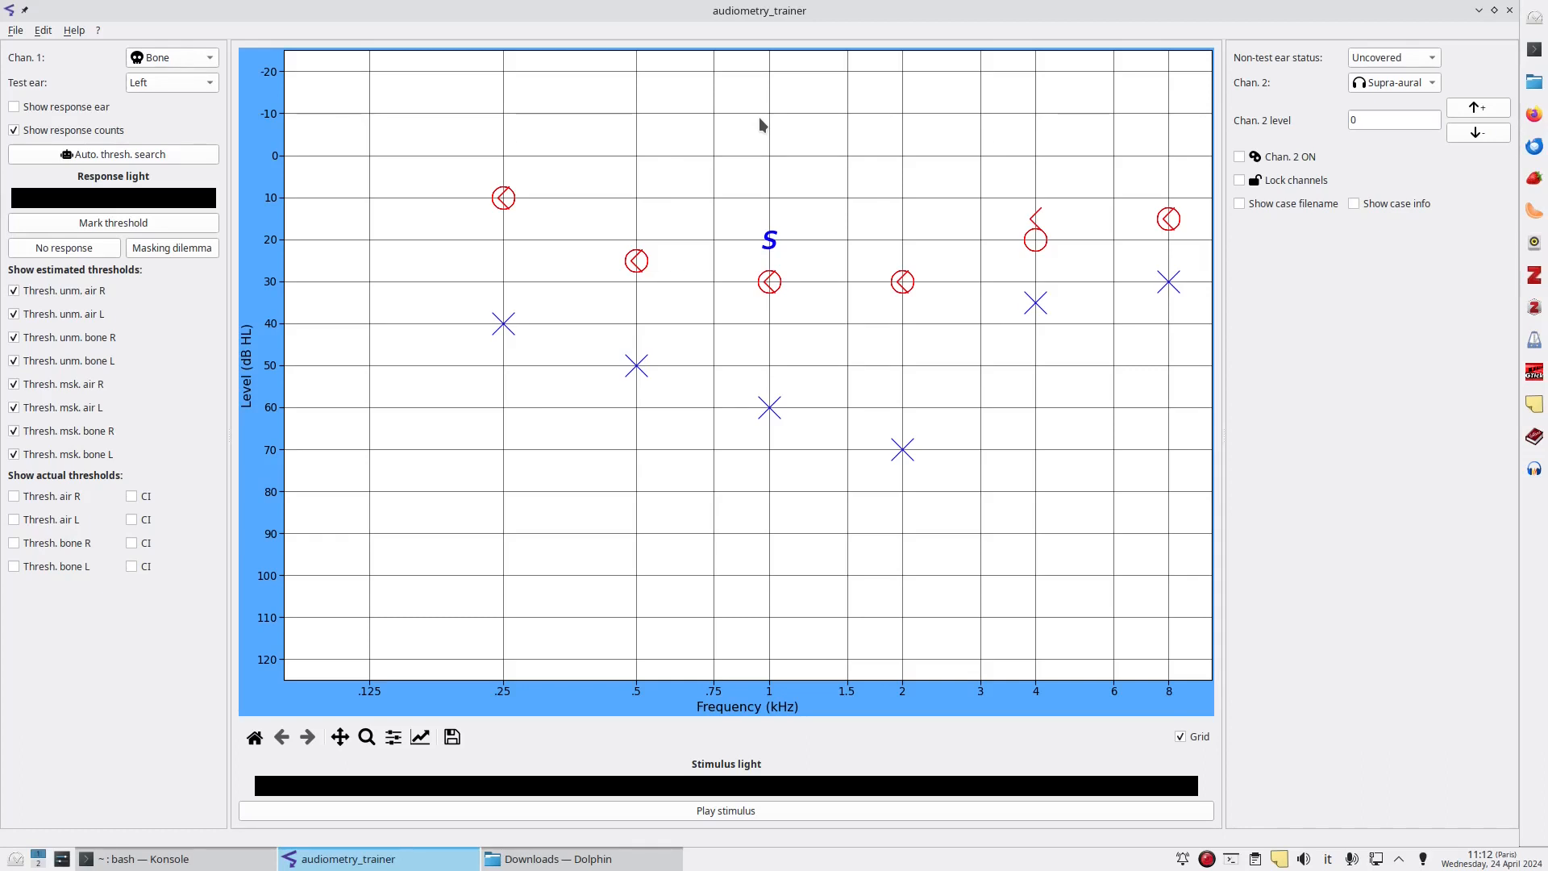
key("Down")
key("Down")
Keep channel 2 on Supra-aural, set the channel 2 masking level to 50, and turn channel 2 on.
left_click(1388, 84)
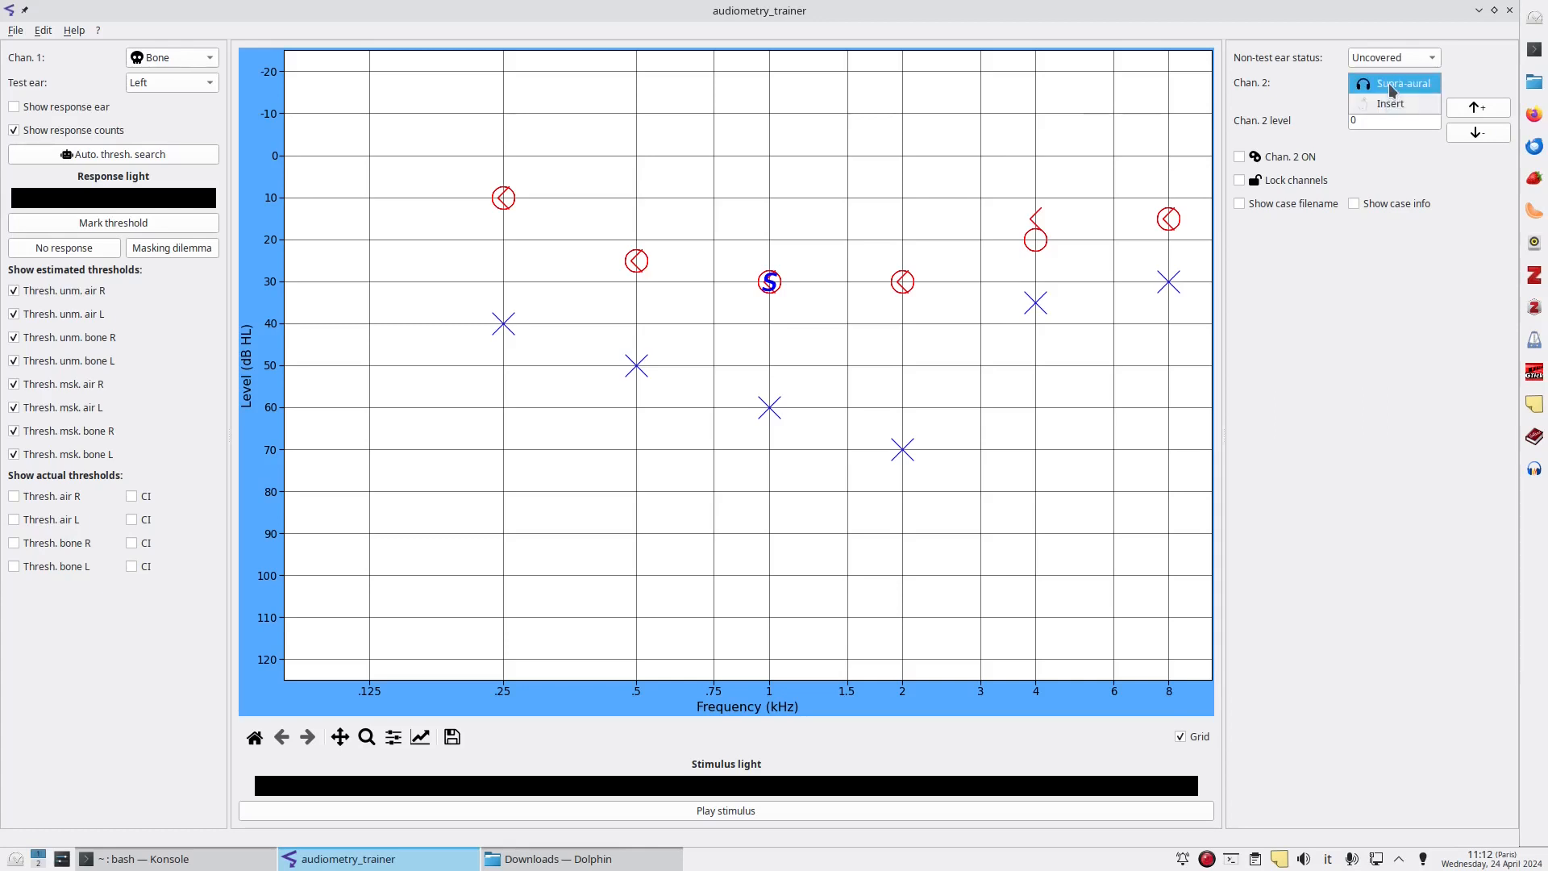
left_click(1389, 83)
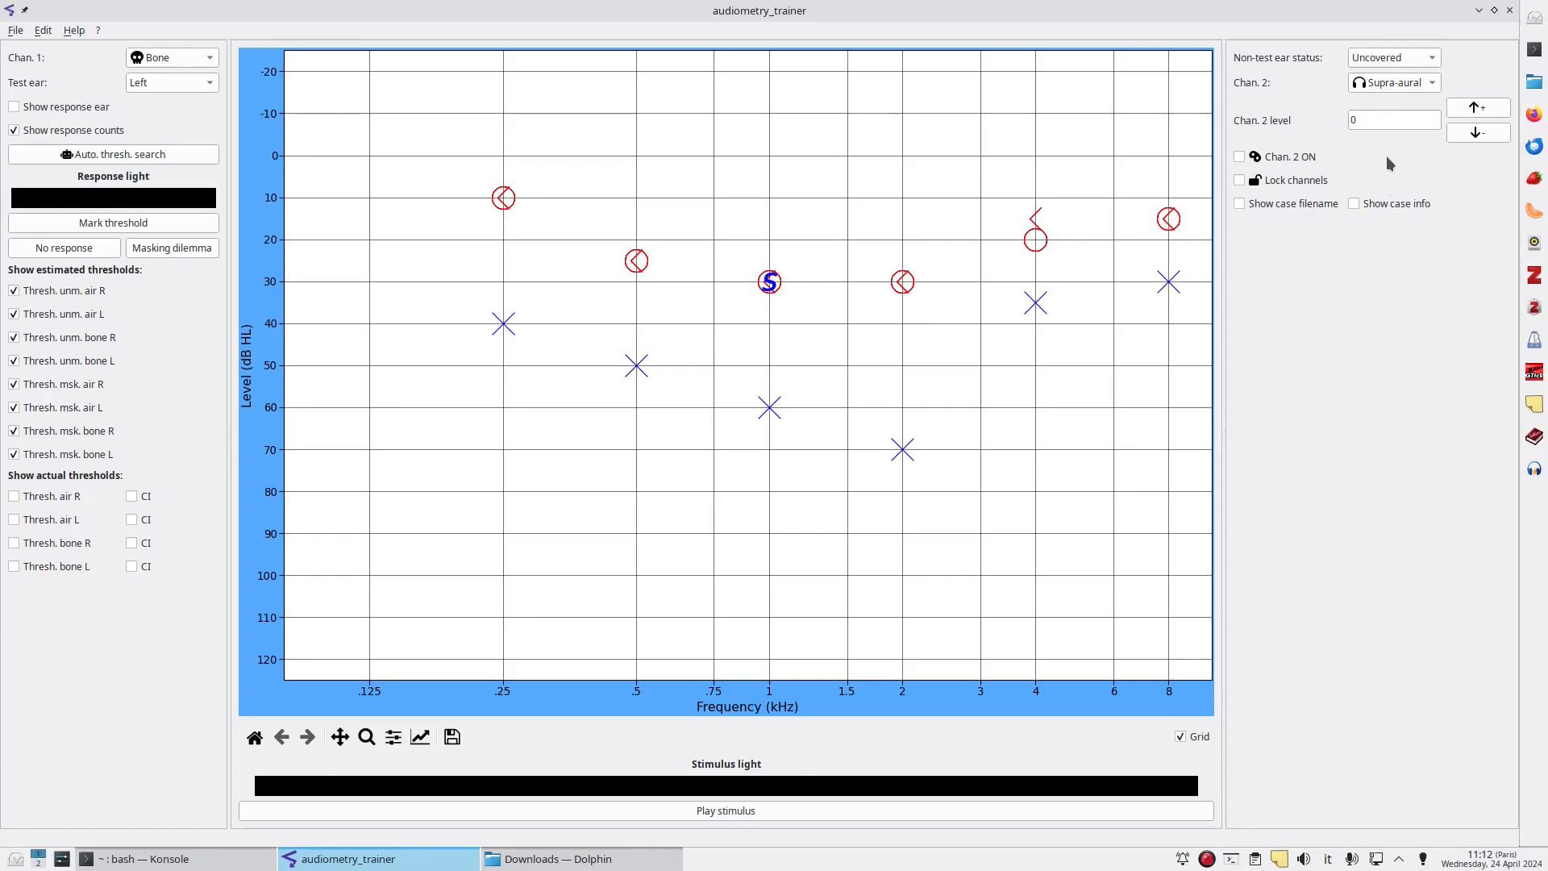
left_click(1372, 118)
left_click_drag(1371, 118, 1254, 104)
type("50")
left_click(1239, 157)
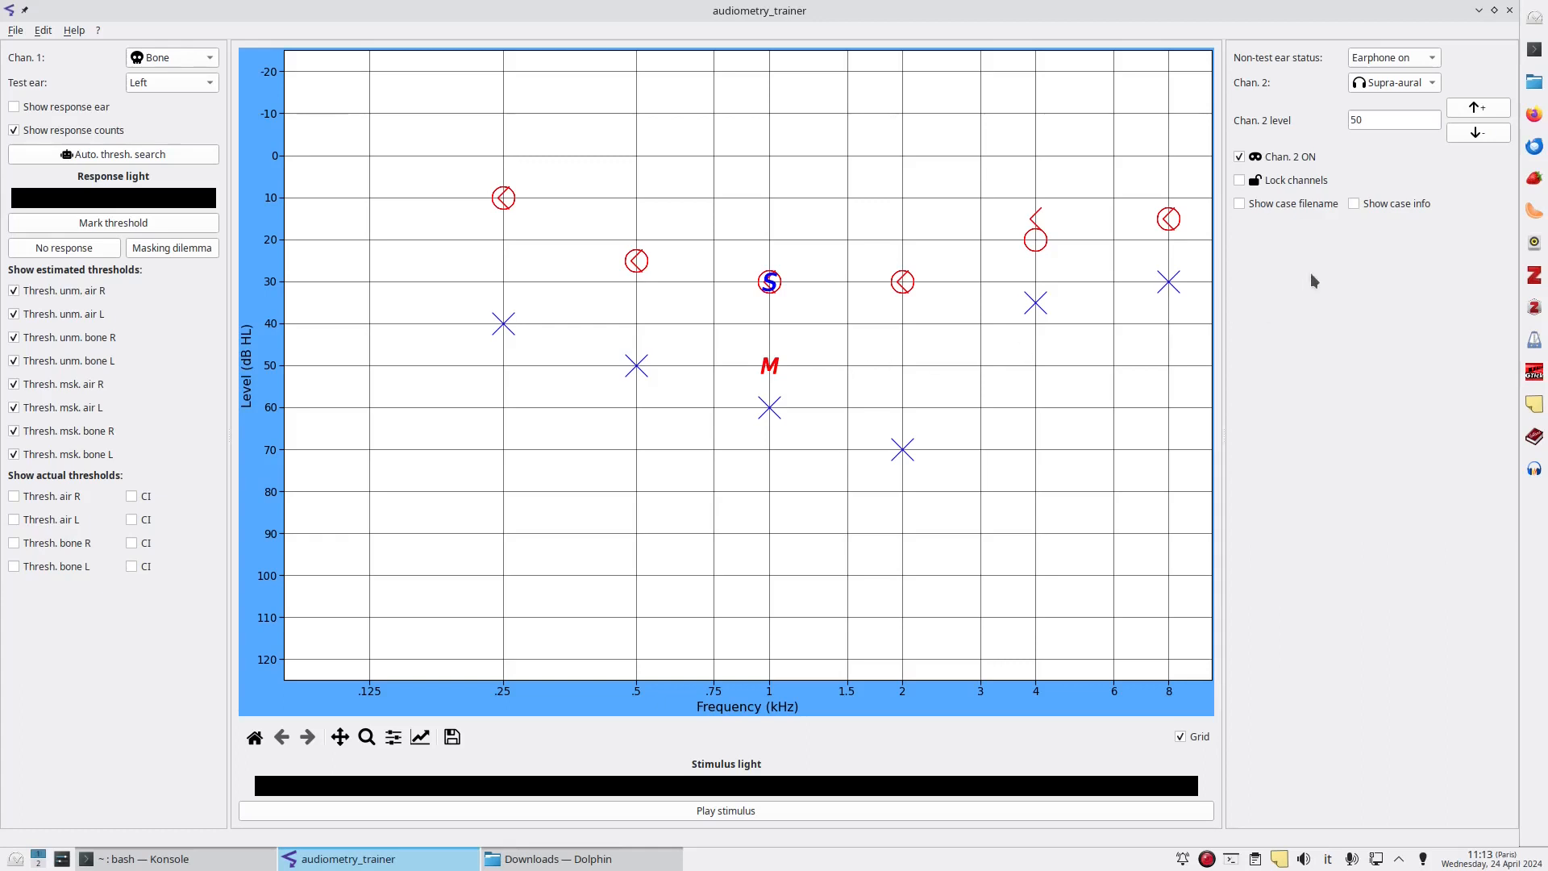
Lock the channels and present the masked bone-conduction tone.
left_click(1239, 181)
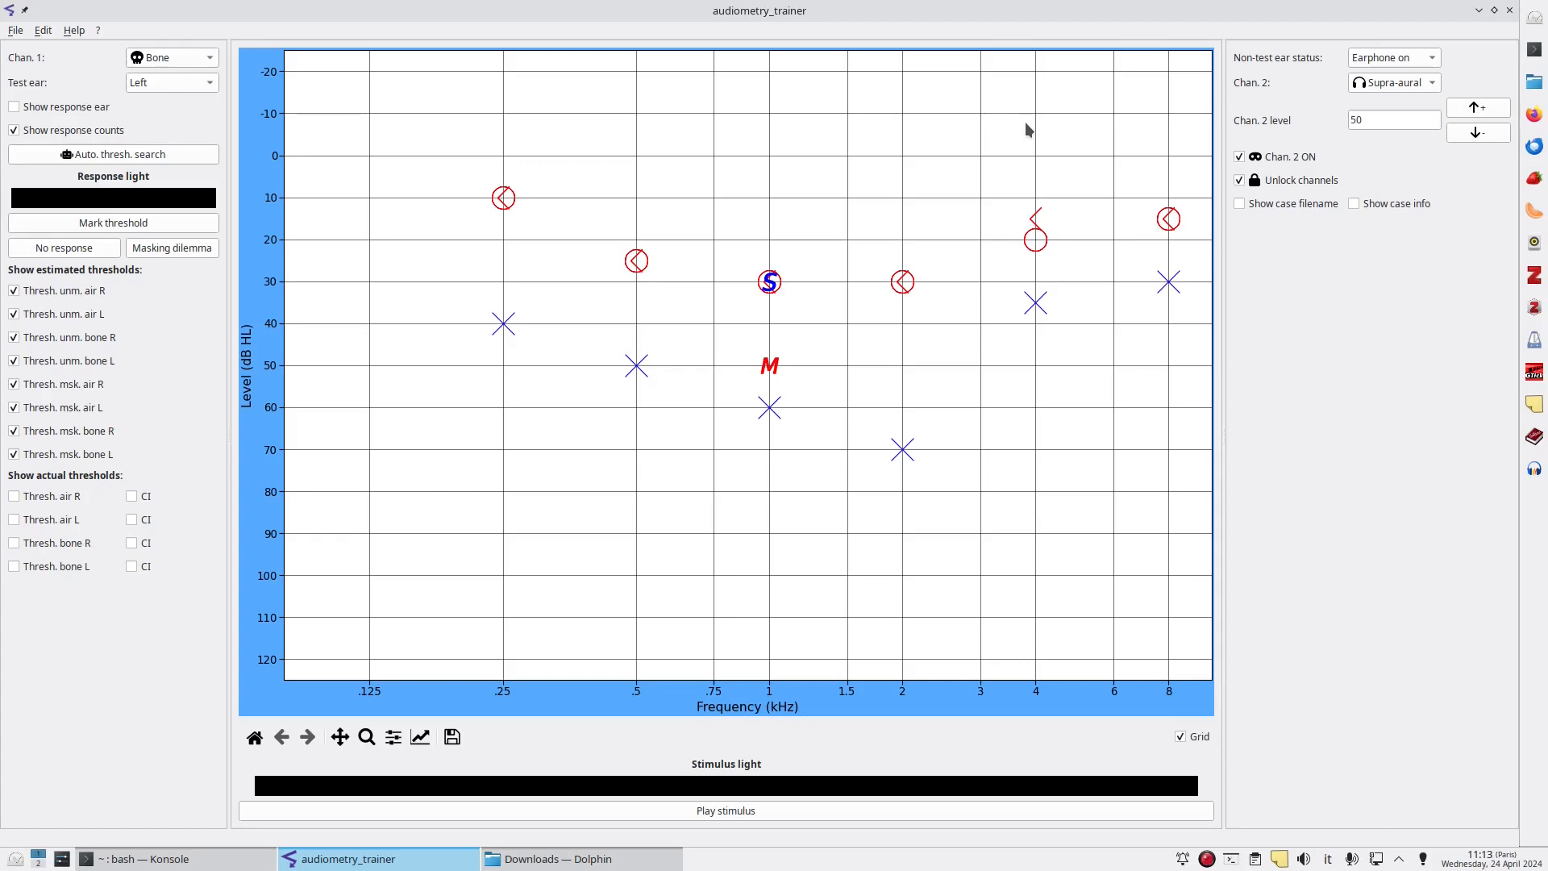
key("space")
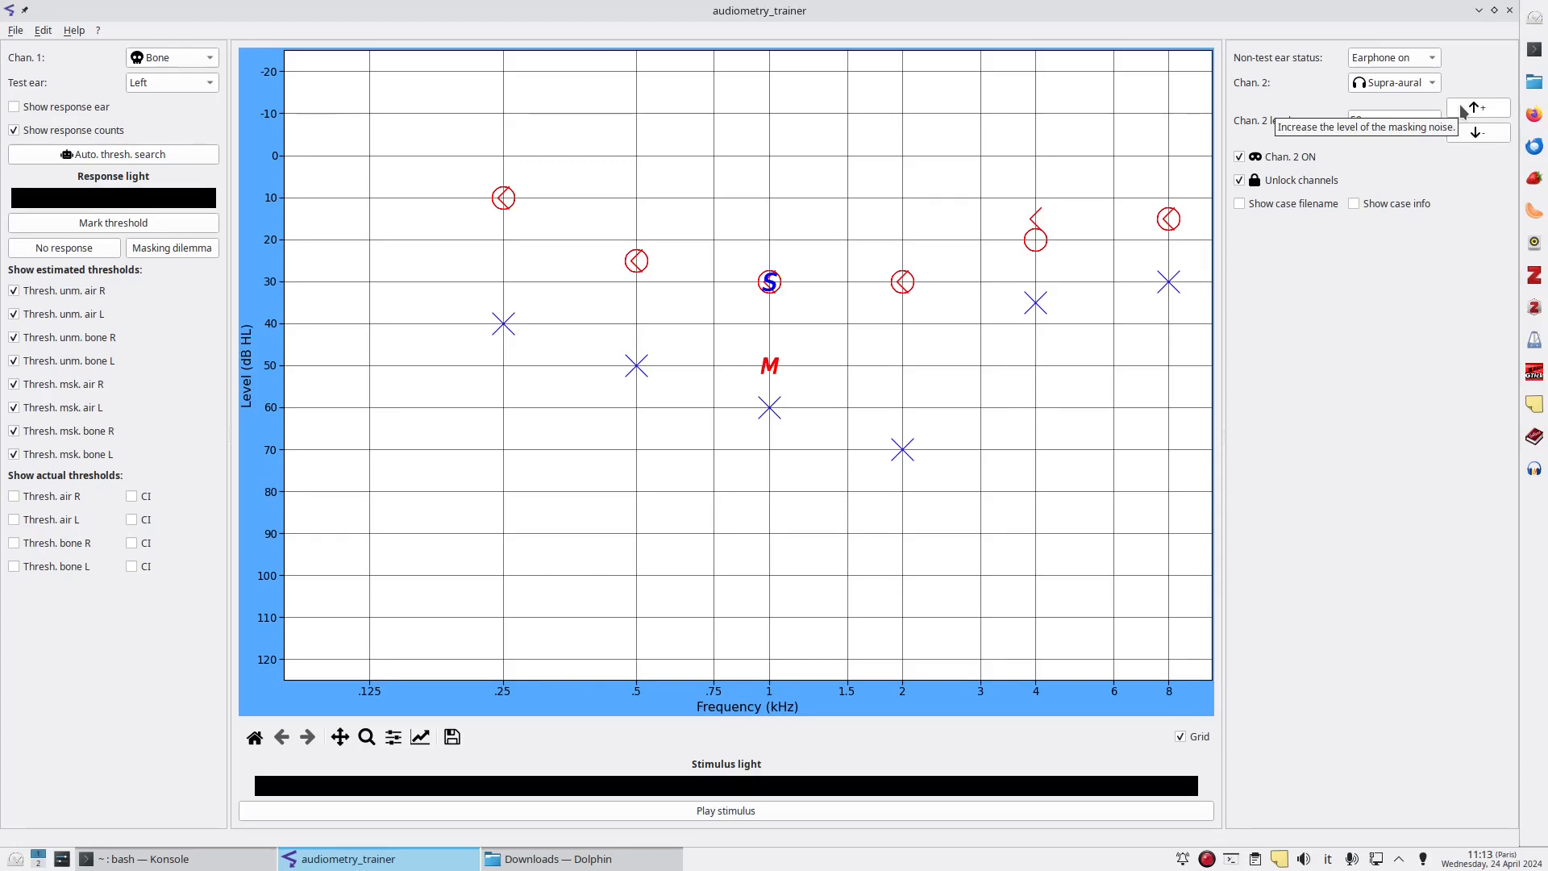
Raise the masking noise level to 70 dB and move to 2 kHz.
left_click(1462, 111)
left_click(1462, 111)
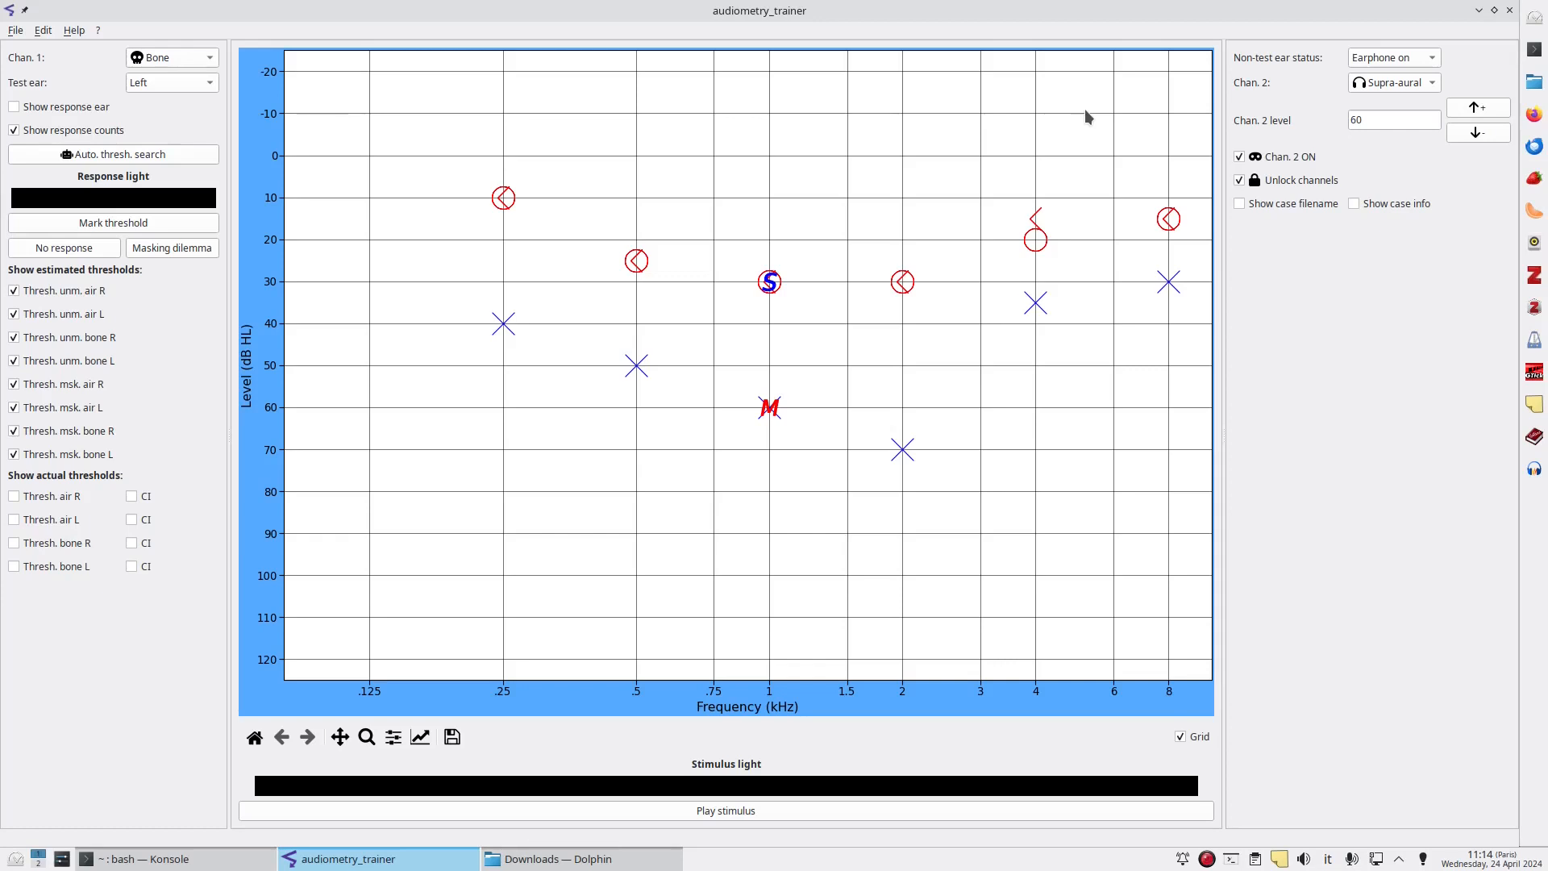
left_click(1475, 109)
left_click(1475, 109)
key("Right")
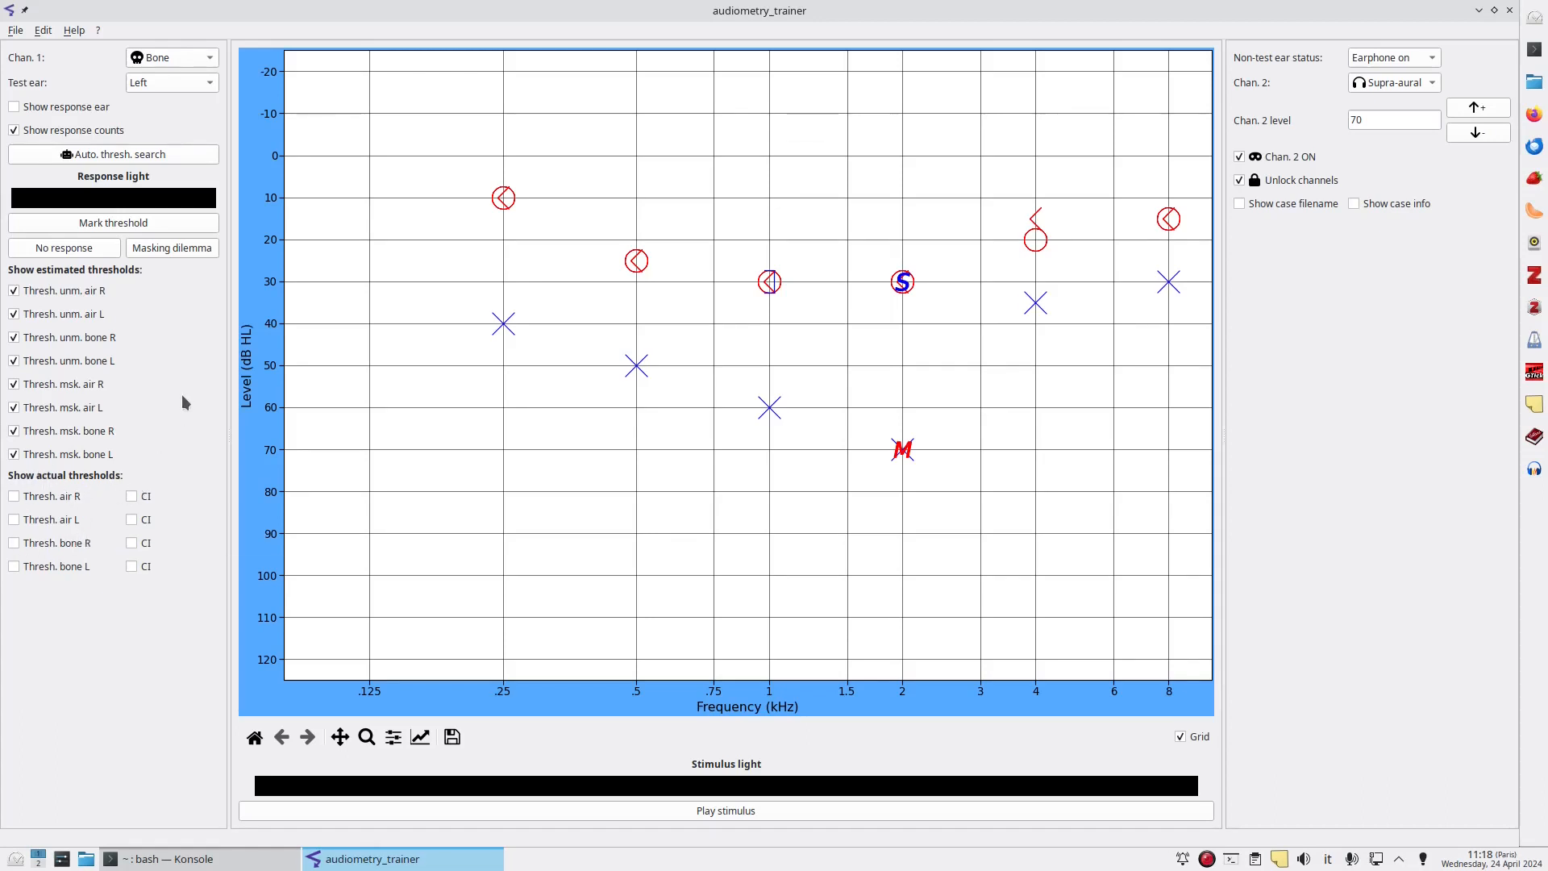
Toggle the actual left air thresholds with confidence intervals and the estimated unmasked right bone thresholds on and off.
left_click(16, 523)
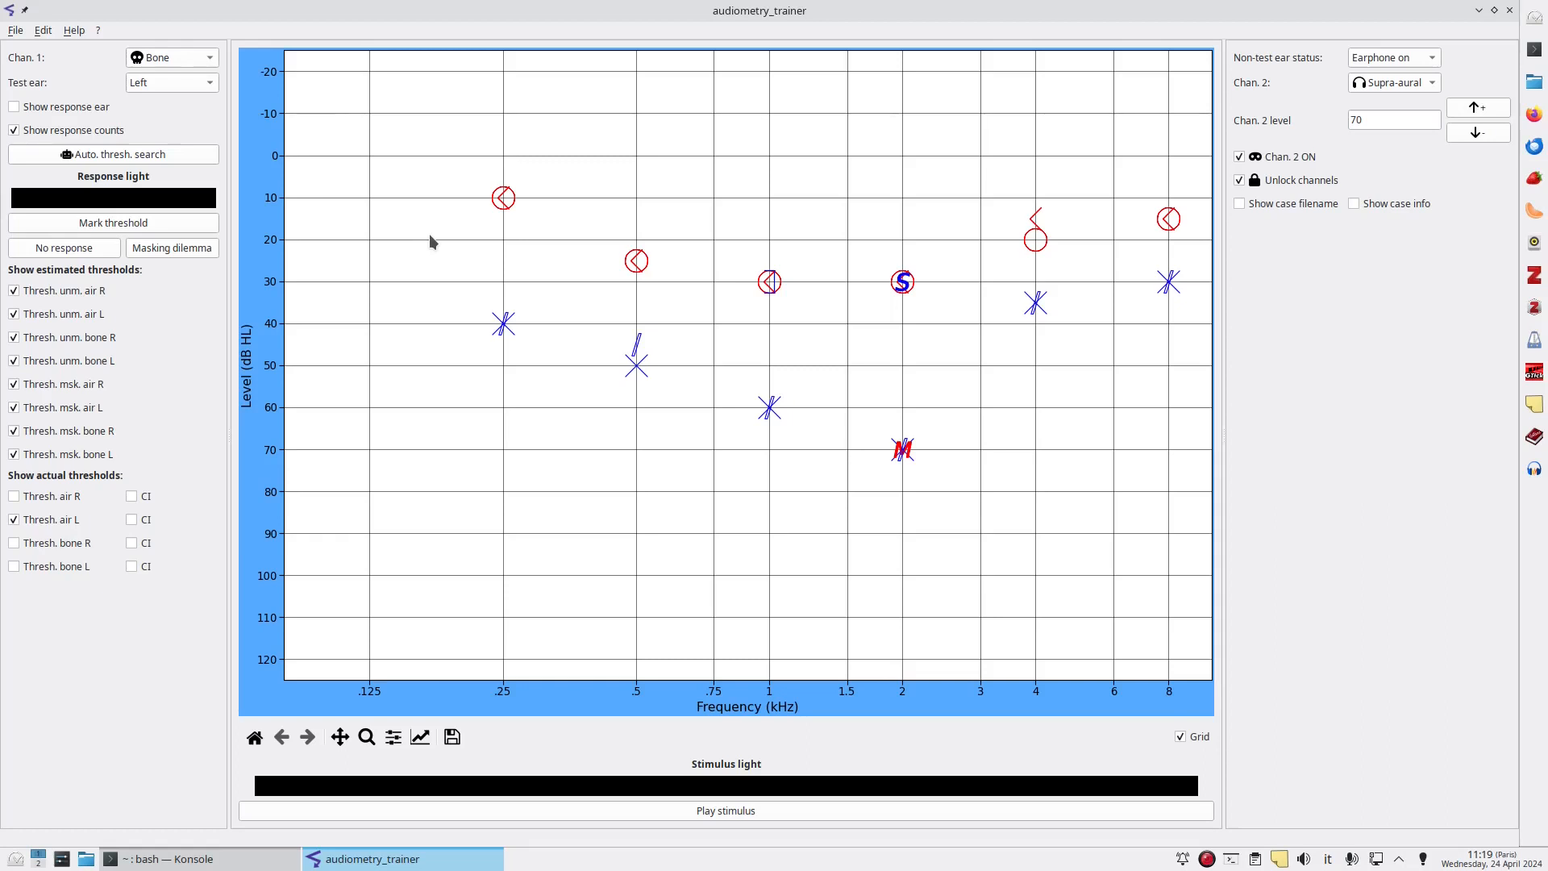
left_click(132, 521)
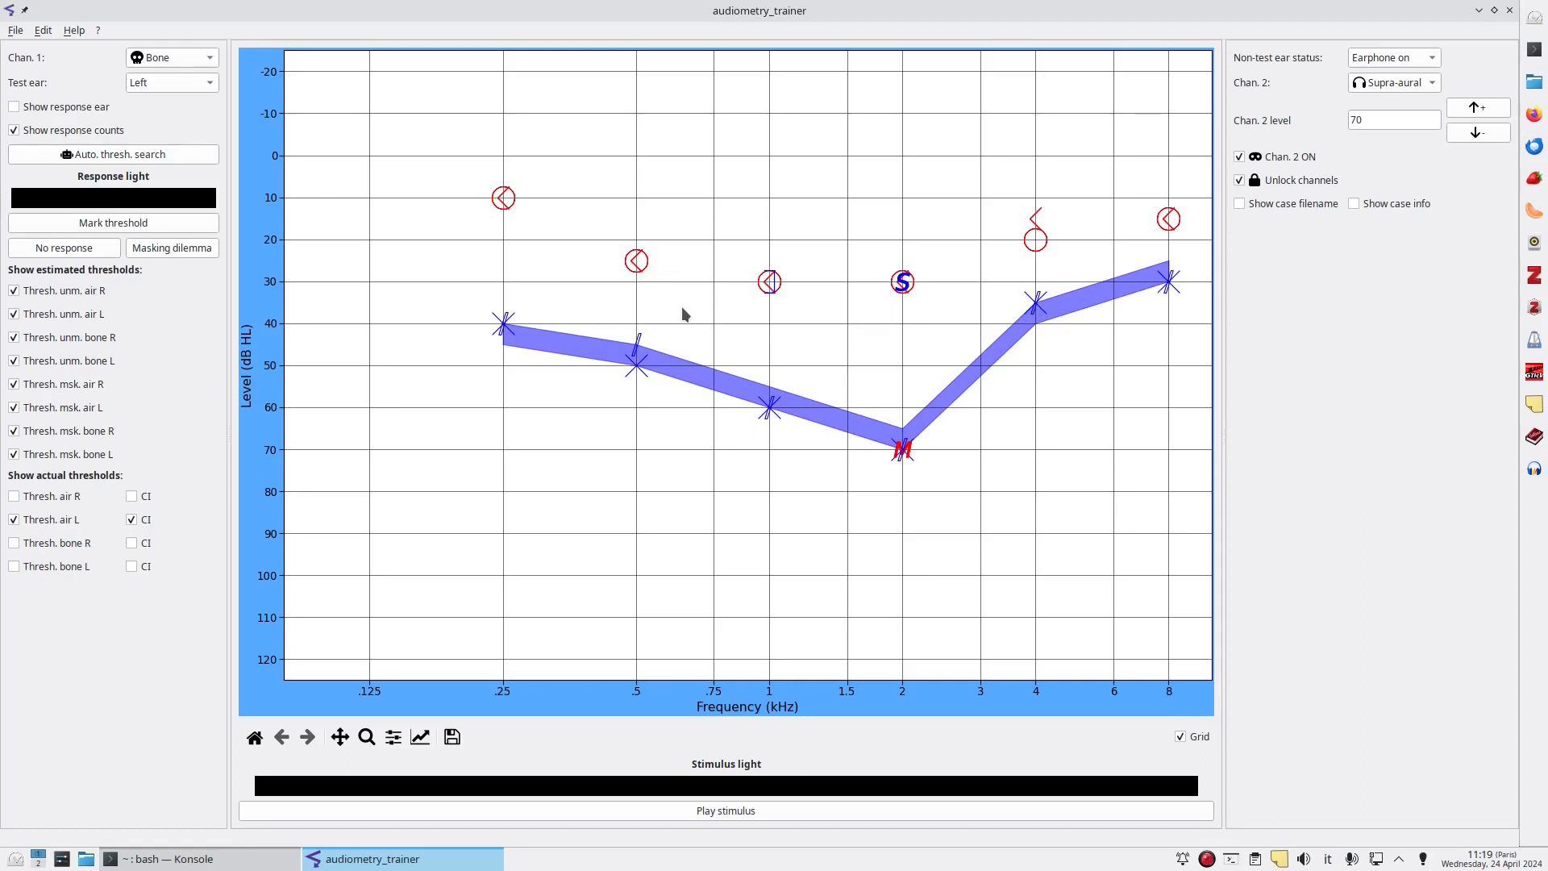
left_click(12, 520)
left_click(130, 520)
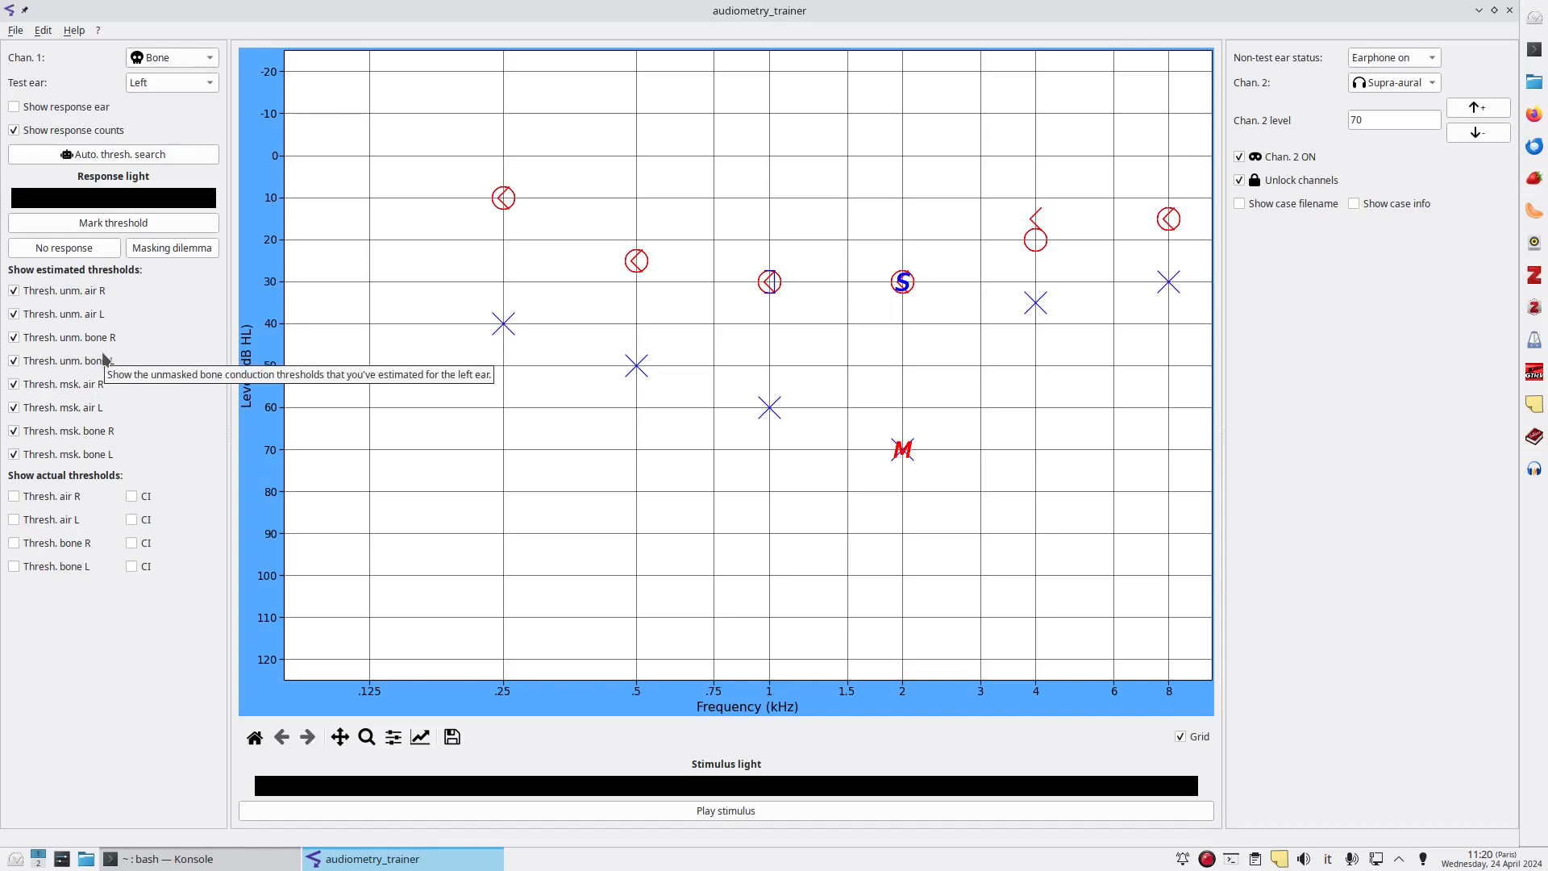
left_click(15, 339)
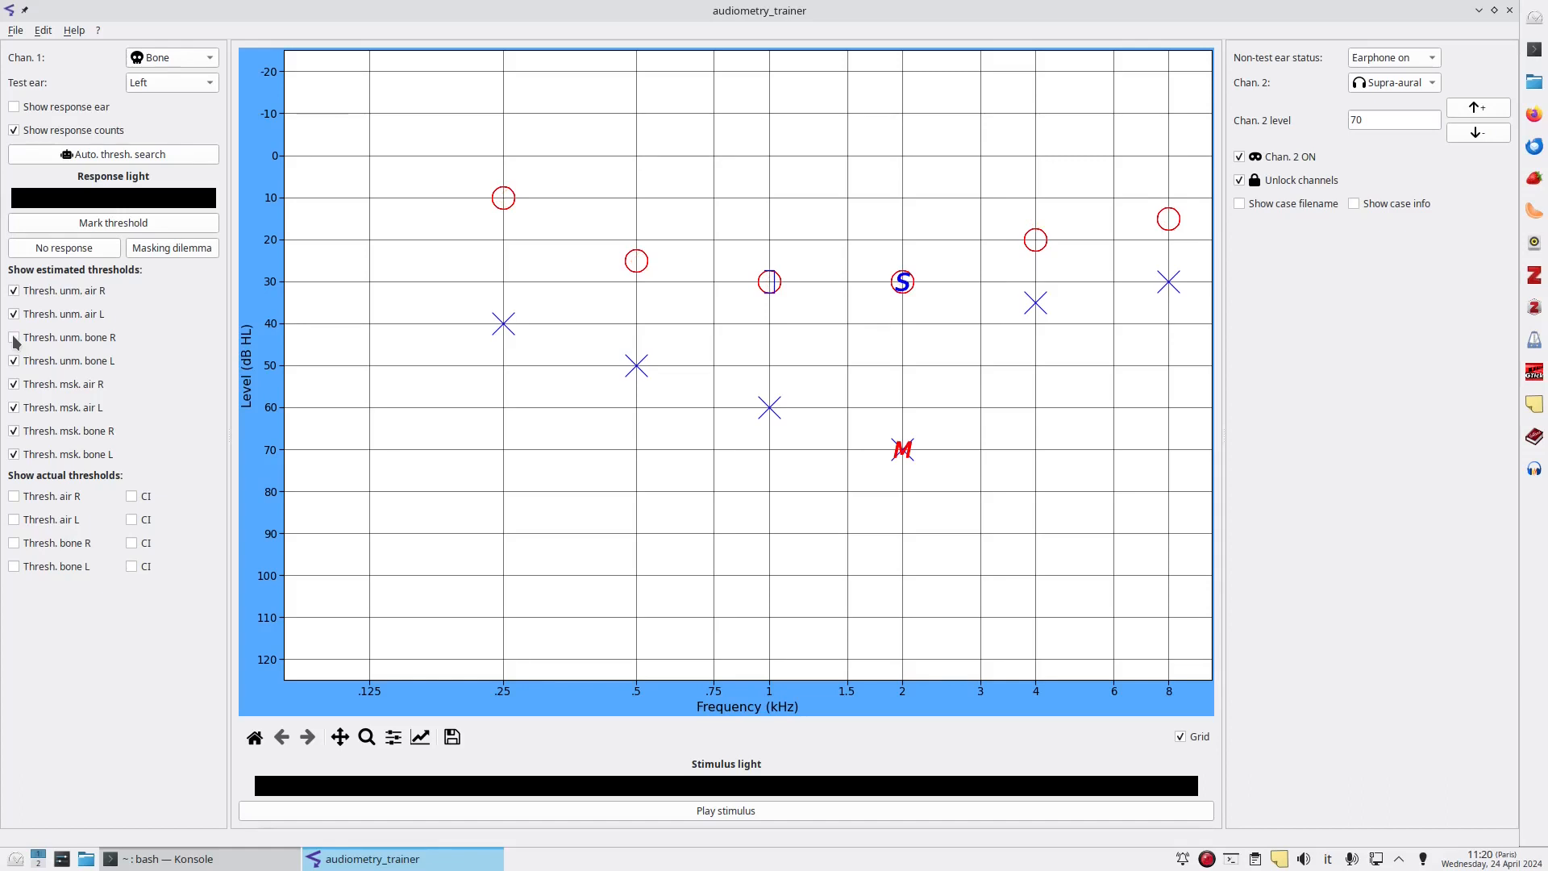
left_click(14, 339)
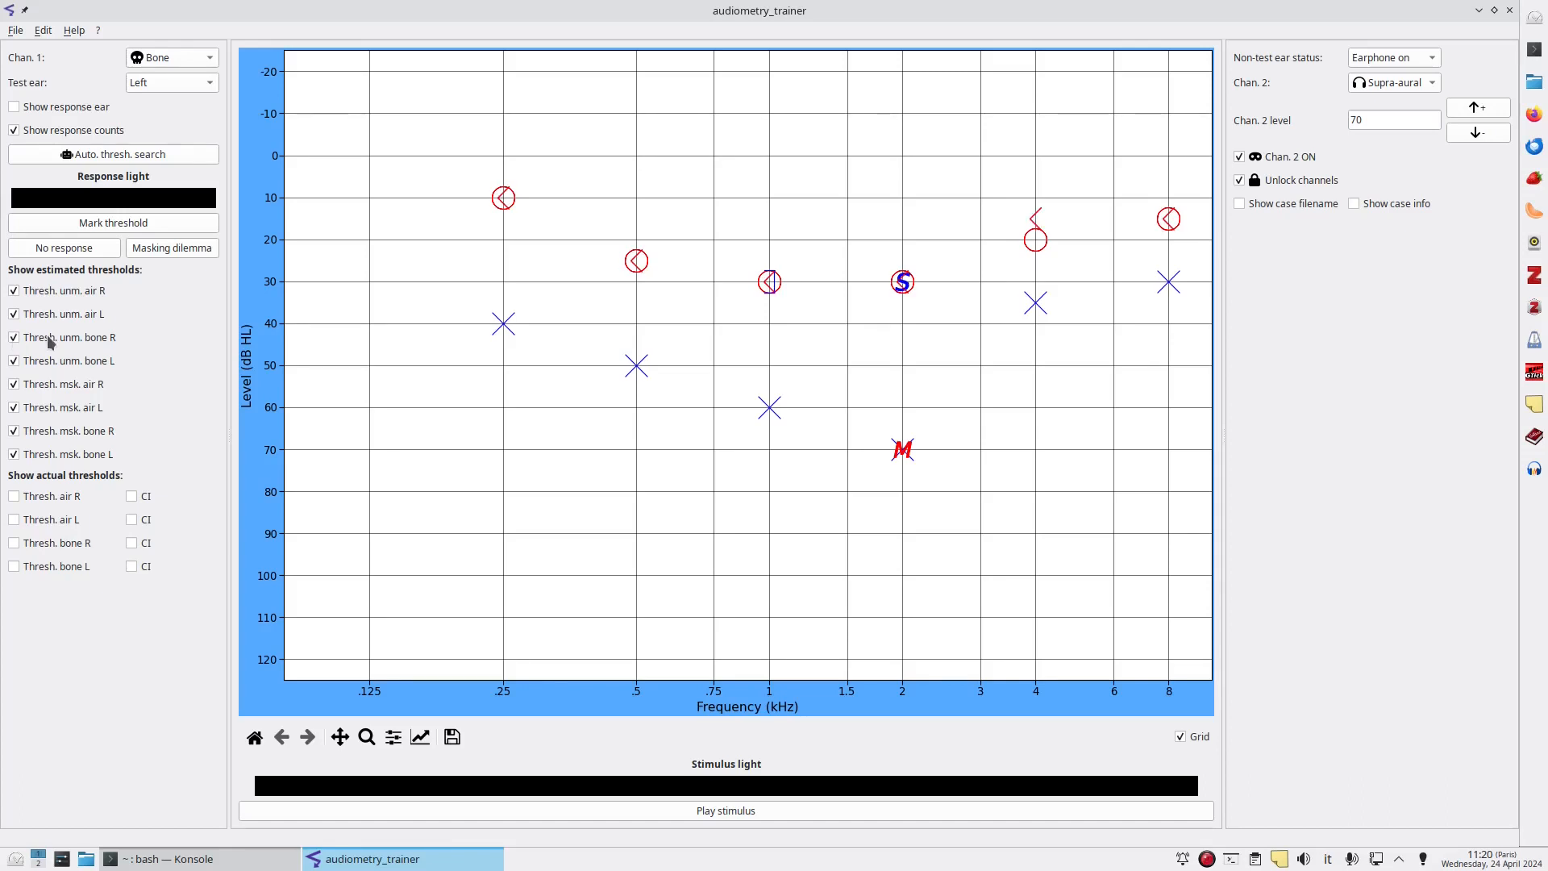